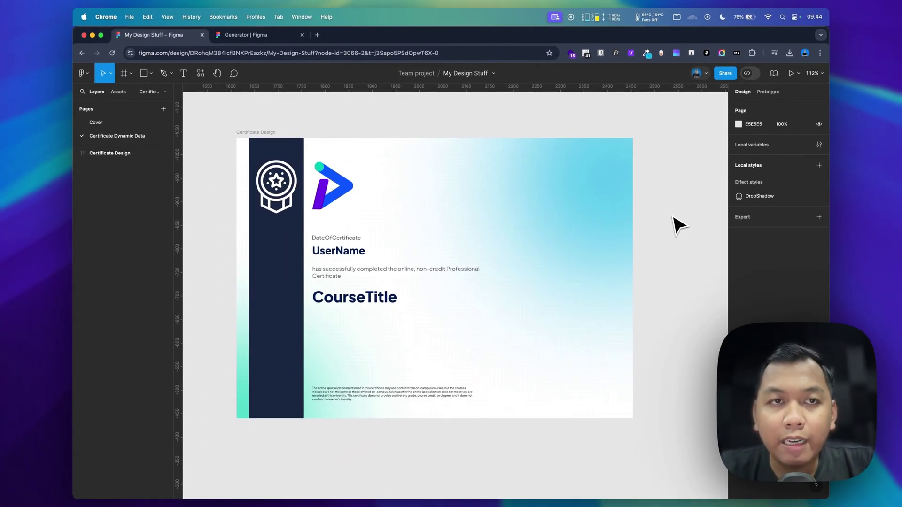
- Read the Generator plugin's Community About description, then follow the docs link under Tips
{"action": "left_click", "coordinate": [260, 36]}
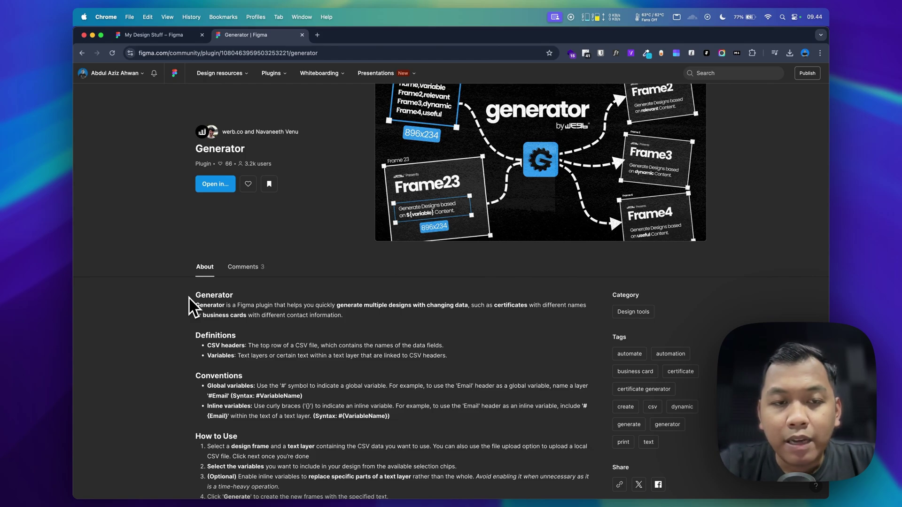
{"action": "scroll", "coordinate": [190, 308], "scroll_direction": "down", "scroll_amount": 2}
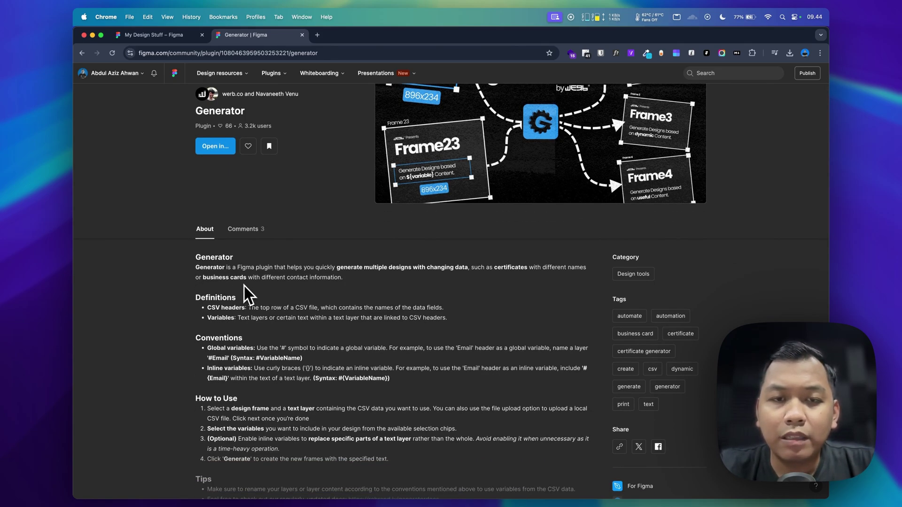
{"action": "scroll", "coordinate": [247, 294], "scroll_direction": "up", "scroll_amount": 1}
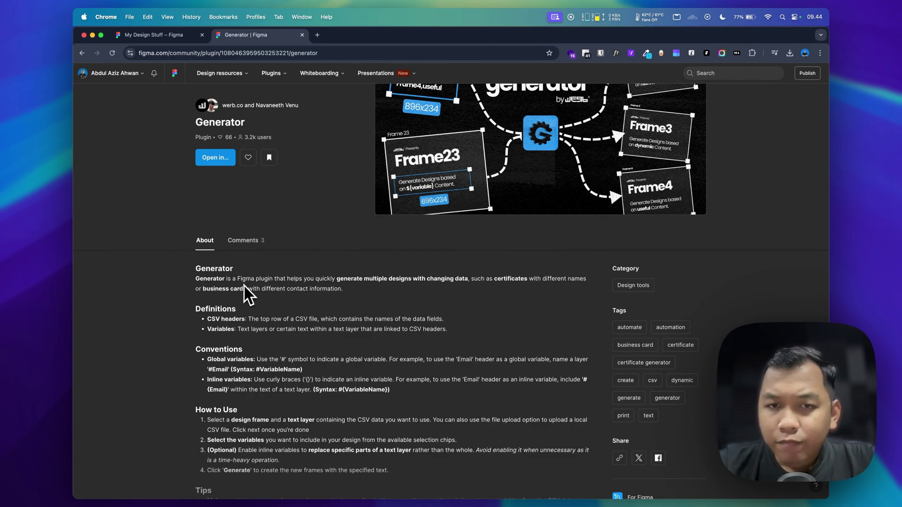
{"action": "scroll", "coordinate": [246, 301], "scroll_direction": "down", "scroll_amount": 2}
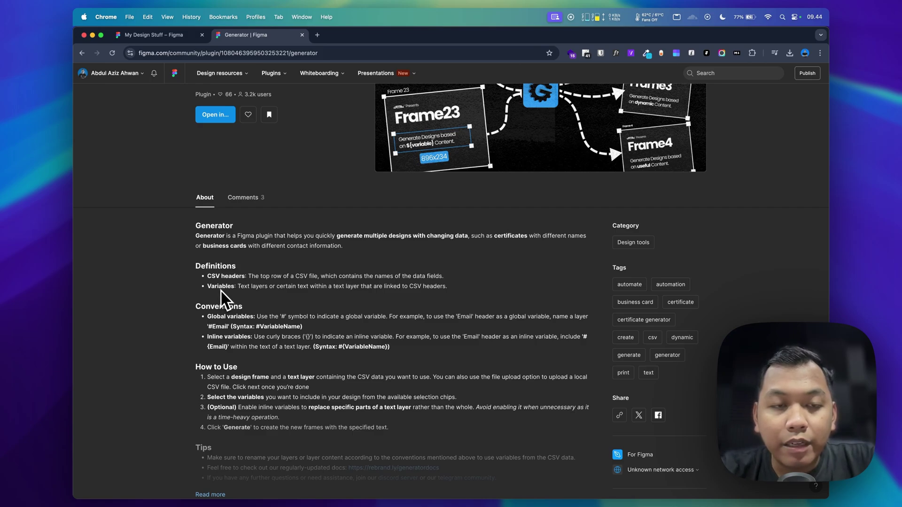
{"action": "scroll", "coordinate": [226, 300], "scroll_direction": "down", "scroll_amount": 1}
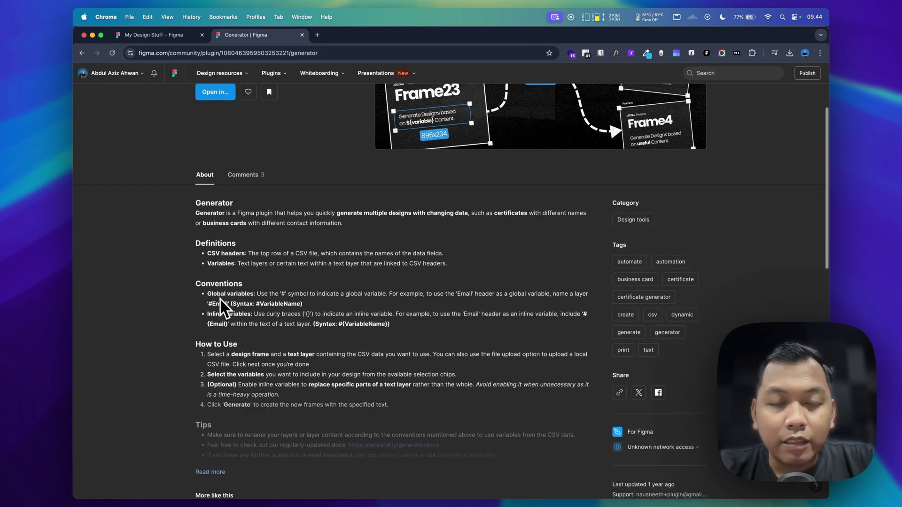
{"action": "scroll", "coordinate": [221, 303], "scroll_direction": "down", "scroll_amount": 2}
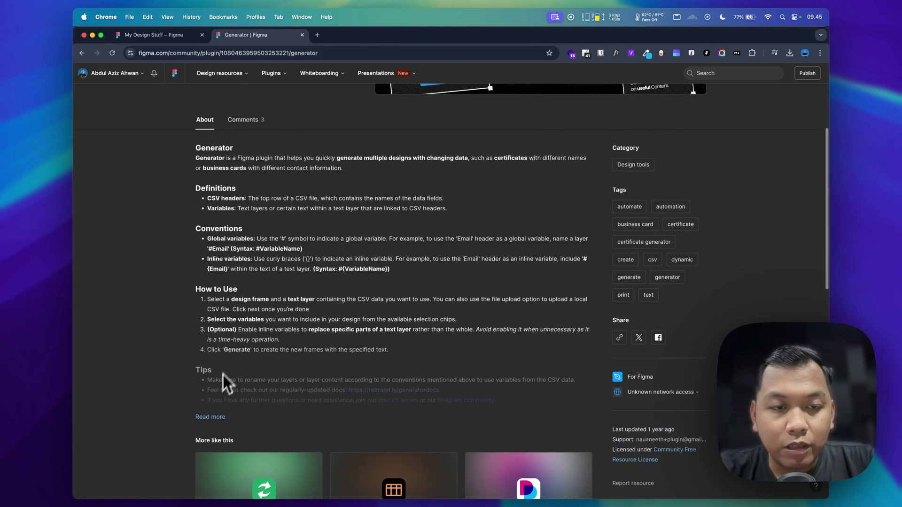
{"action": "left_click", "coordinate": [211, 416]}
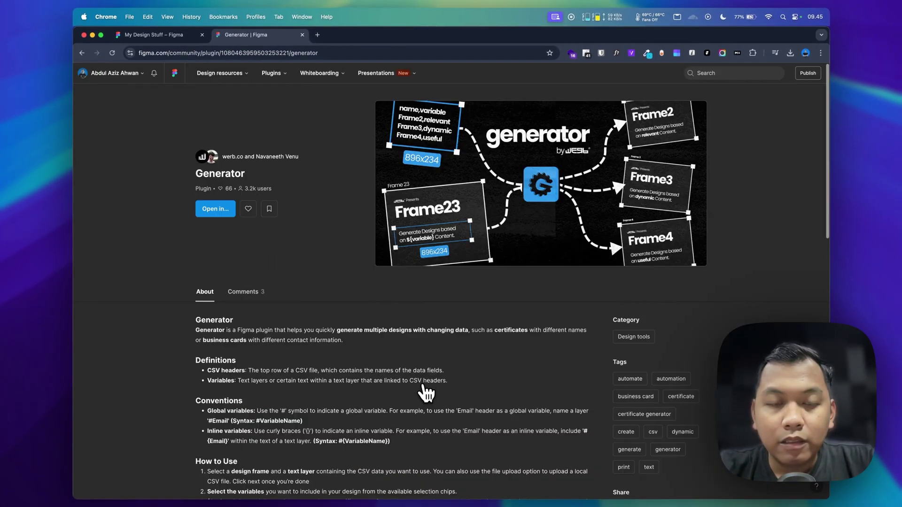
- Scroll Generator Docs down to Conventions and highlight the 'Global variables' label
{"action": "scroll", "coordinate": [419, 352], "scroll_direction": "down", "scroll_amount": 3}
{"action": "scroll", "coordinate": [419, 352], "scroll_direction": "down", "scroll_amount": 3}
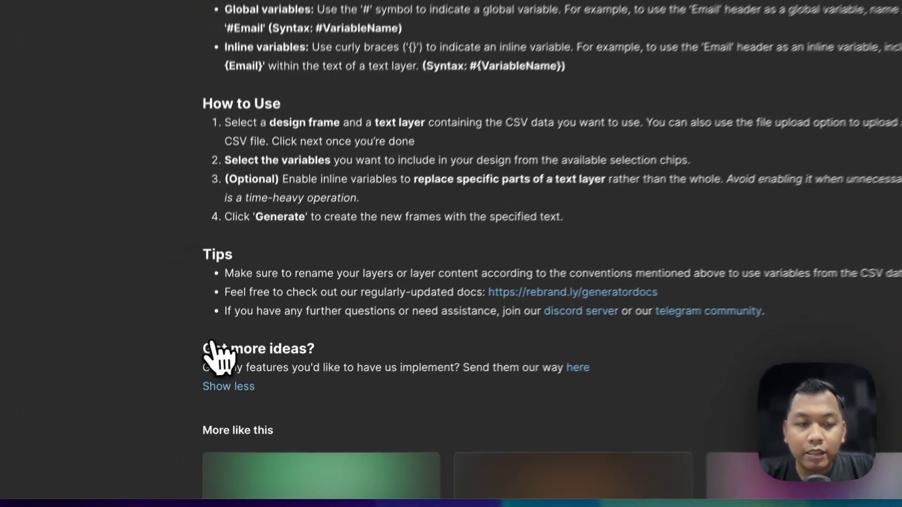
{"action": "scroll", "coordinate": [507, 412], "scroll_direction": "up", "scroll_amount": 5}
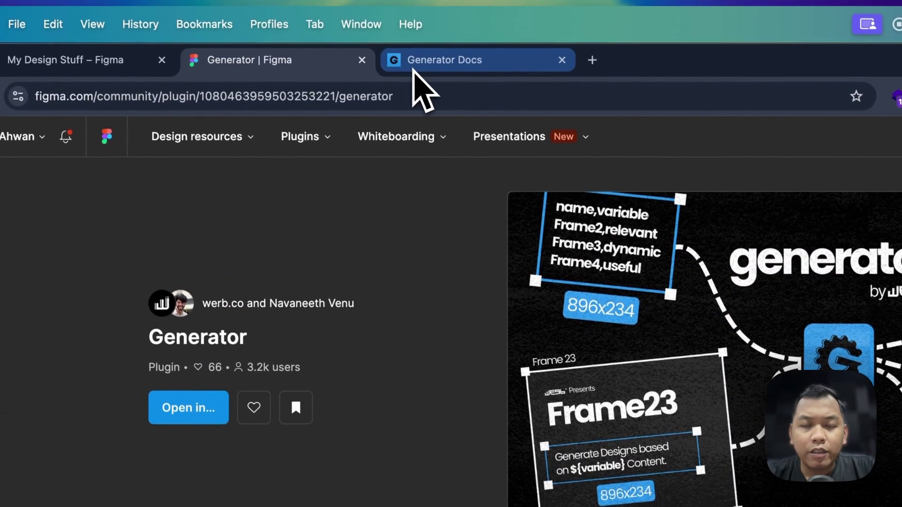
{"action": "left_click", "coordinate": [414, 65]}
{"action": "scroll", "coordinate": [505, 413], "scroll_direction": "down", "scroll_amount": 10}
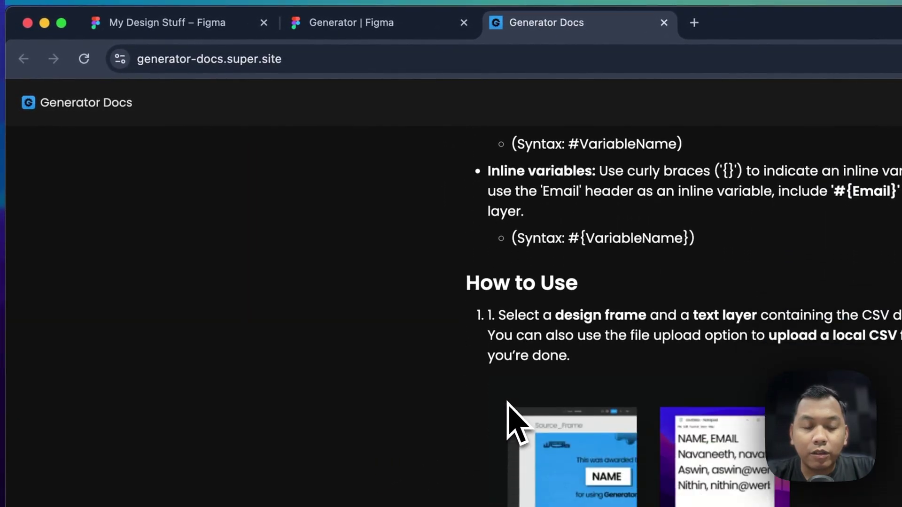
{"action": "scroll", "coordinate": [516, 423], "scroll_direction": "down", "scroll_amount": 10}
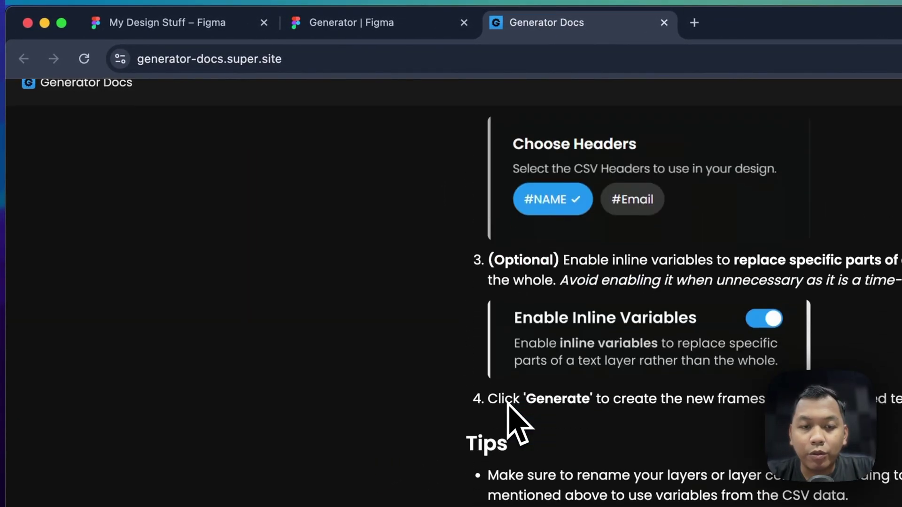
{"action": "scroll", "coordinate": [516, 423], "scroll_direction": "up", "scroll_amount": 20}
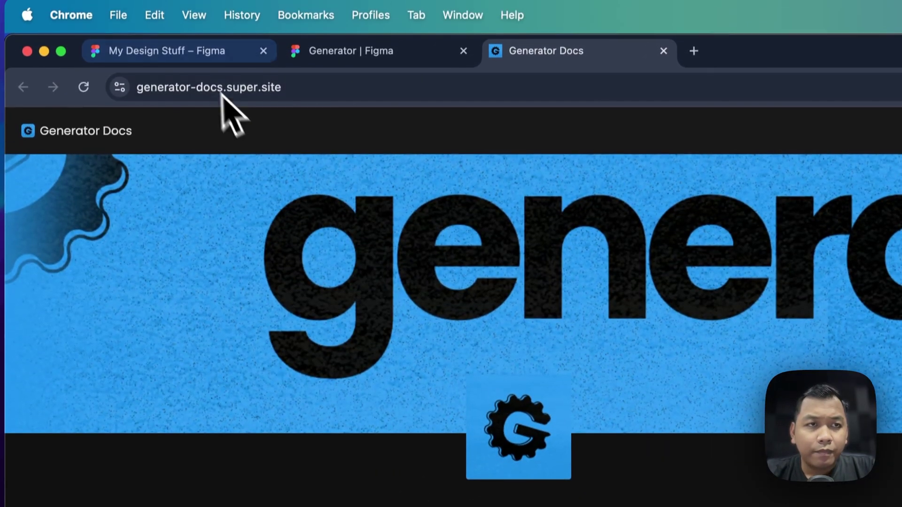
{"action": "left_click", "coordinate": [183, 23]}
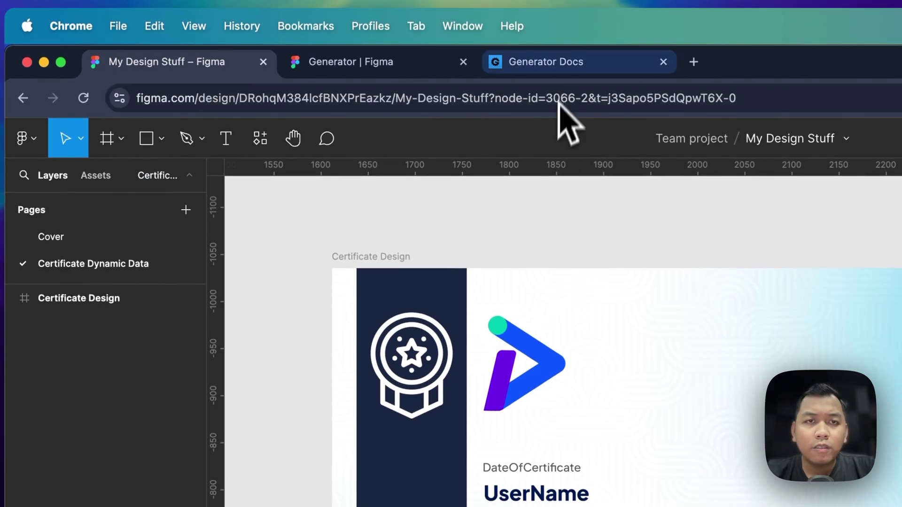
{"action": "left_click", "coordinate": [558, 66]}
{"action": "scroll", "coordinate": [469, 216], "scroll_direction": "down", "scroll_amount": 7}
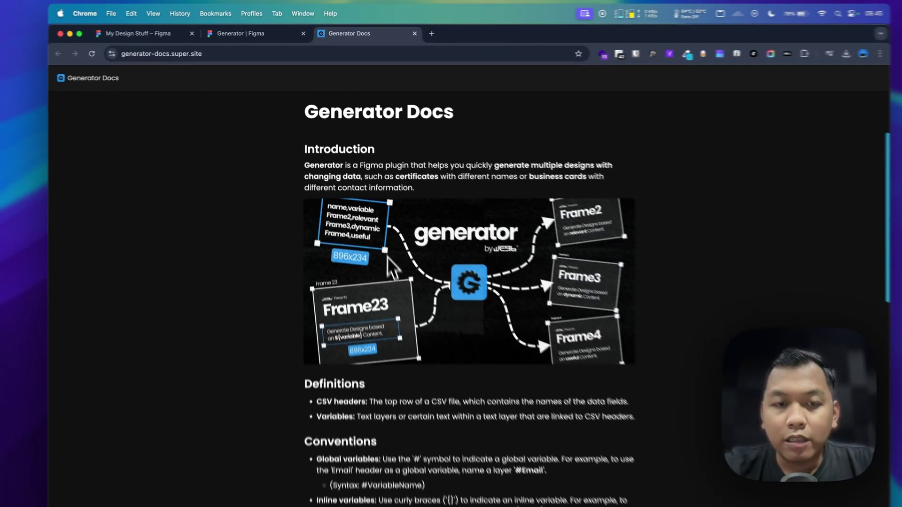
{"action": "scroll", "coordinate": [419, 289], "scroll_direction": "down", "scroll_amount": 5}
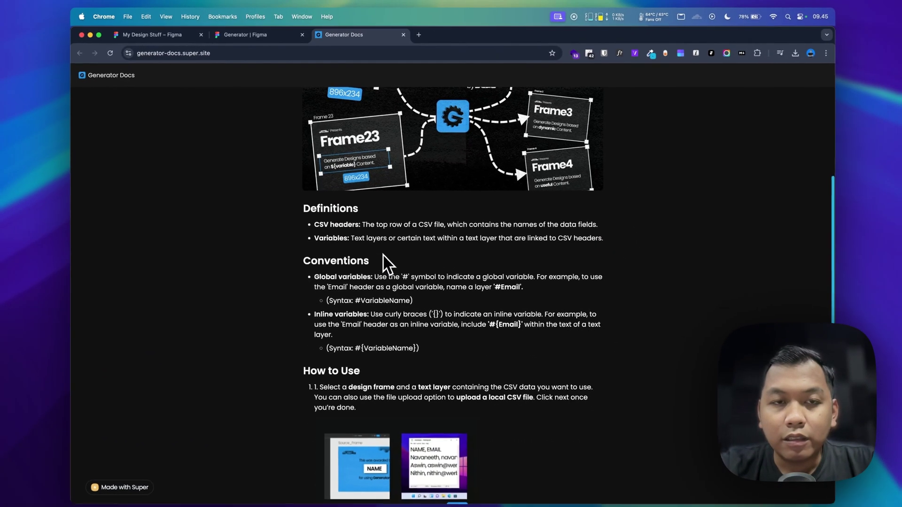
{"action": "scroll", "coordinate": [373, 416], "scroll_direction": "down", "scroll_amount": 1}
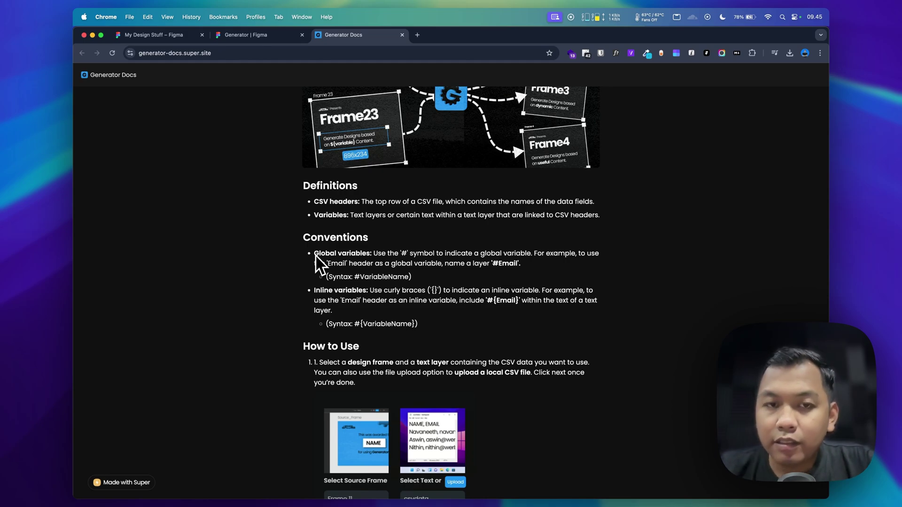
{"action": "left_click_drag", "start_coordinate": [314, 254], "coordinate": [372, 256]}
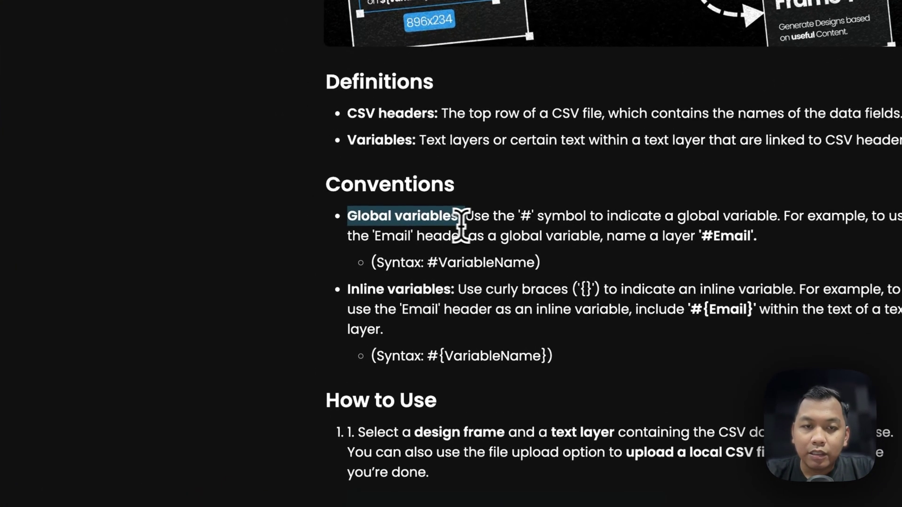
{"action": "mouse_move", "coordinate": [461, 224]}
{"action": "left_mouse_down"}
{"action": "mouse_move", "coordinate": [442, 225]}
{"action": "mouse_move", "coordinate": [454, 225]}
{"action": "left_mouse_up"}
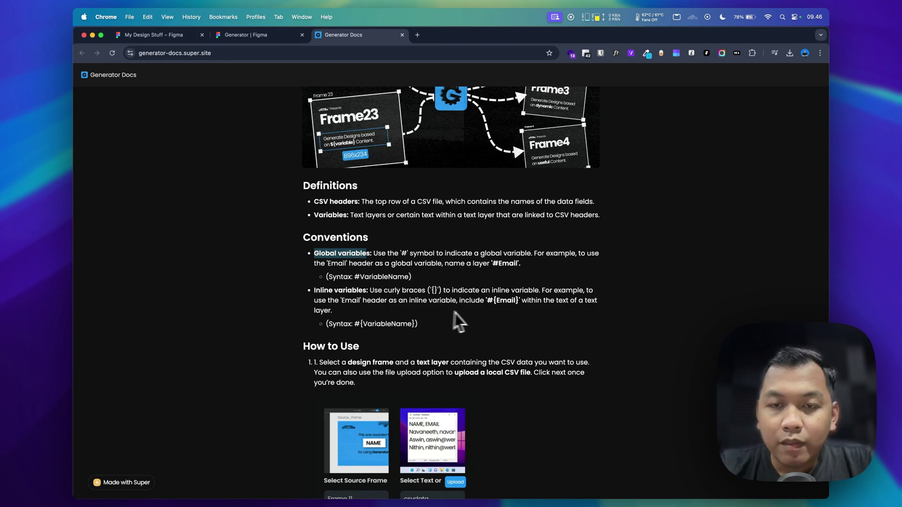
- Scroll further through Conventions and highlight the # symbol in the global variable rule
{"action": "scroll", "coordinate": [551, 338], "scroll_direction": "down", "scroll_amount": 1}
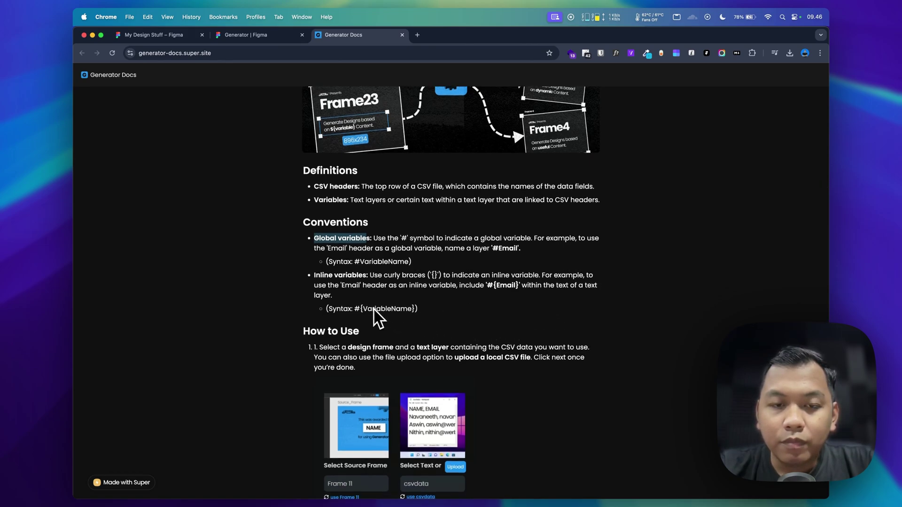
{"action": "scroll", "coordinate": [378, 313], "scroll_direction": "down", "scroll_amount": 5}
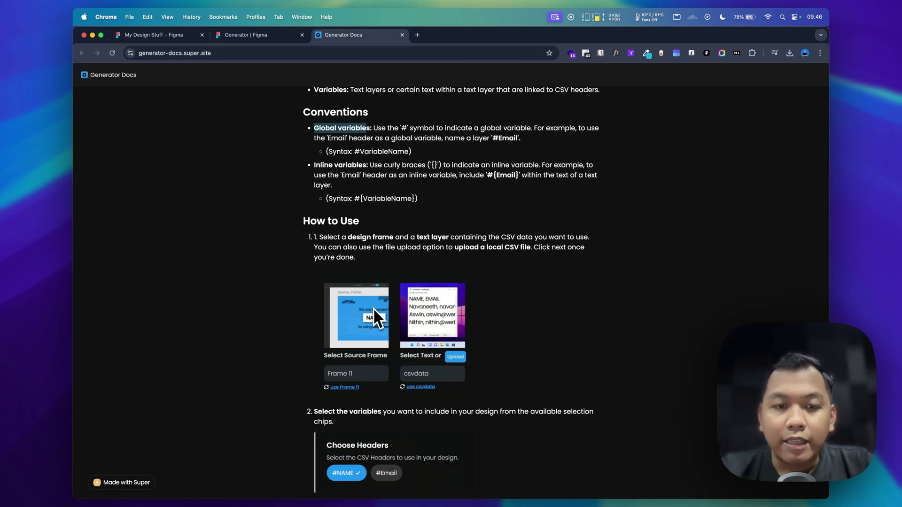
{"action": "scroll", "coordinate": [375, 309], "scroll_direction": "down", "scroll_amount": 6}
{"action": "scroll", "coordinate": [378, 319], "scroll_direction": "down", "scroll_amount": 2}
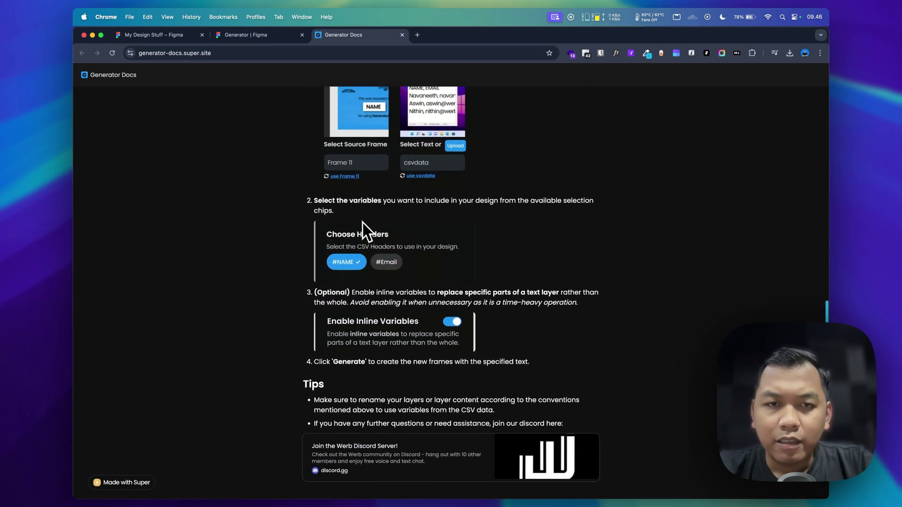
{"action": "scroll", "coordinate": [365, 228], "scroll_direction": "up", "scroll_amount": 20}
{"action": "scroll", "coordinate": [365, 229], "scroll_direction": "down", "scroll_amount": 13}
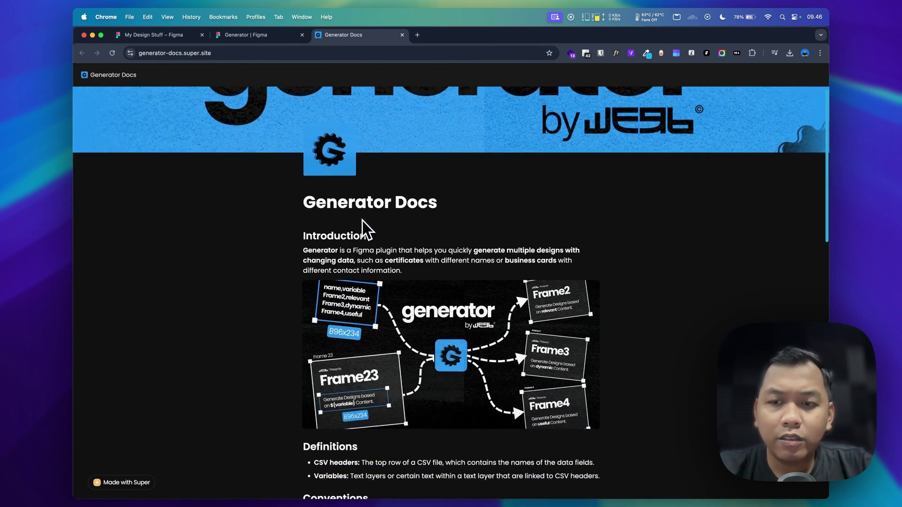
{"action": "scroll", "coordinate": [362, 228], "scroll_direction": "down", "scroll_amount": 1}
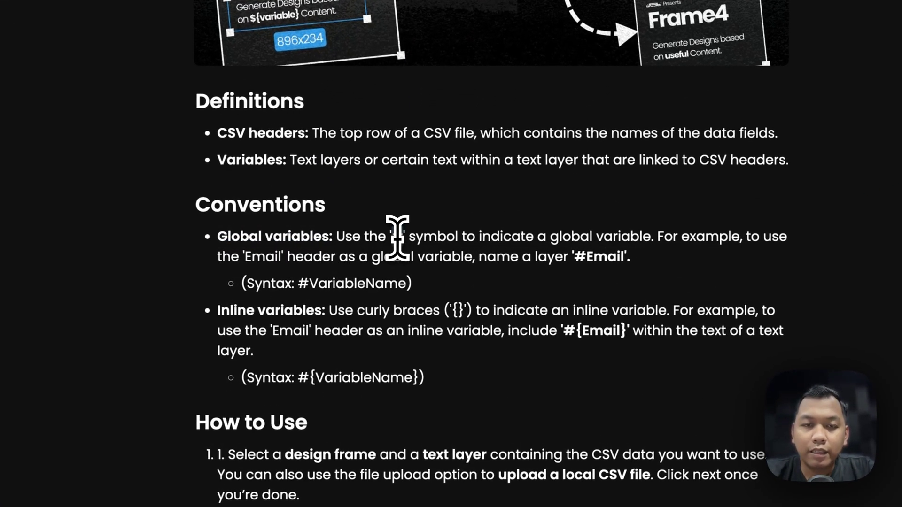
{"action": "double_click", "coordinate": [397, 236]}
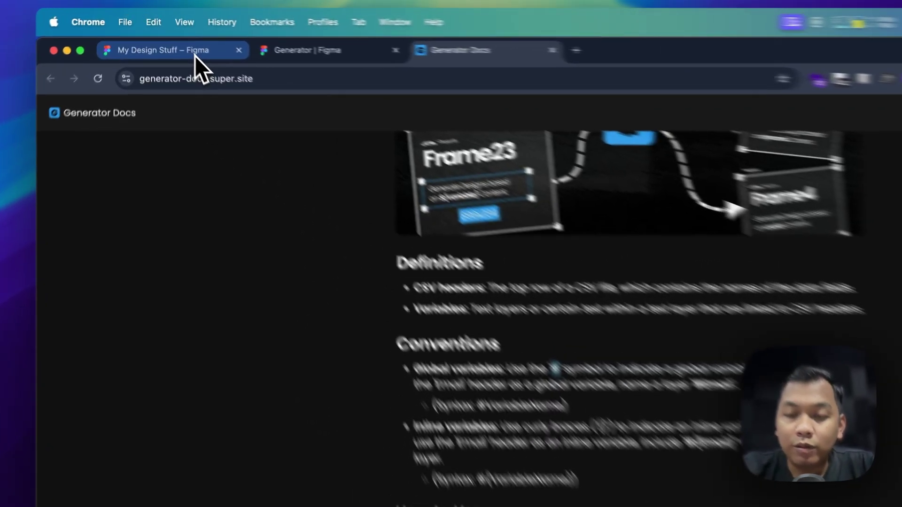
{"action": "left_click", "coordinate": [174, 37]}
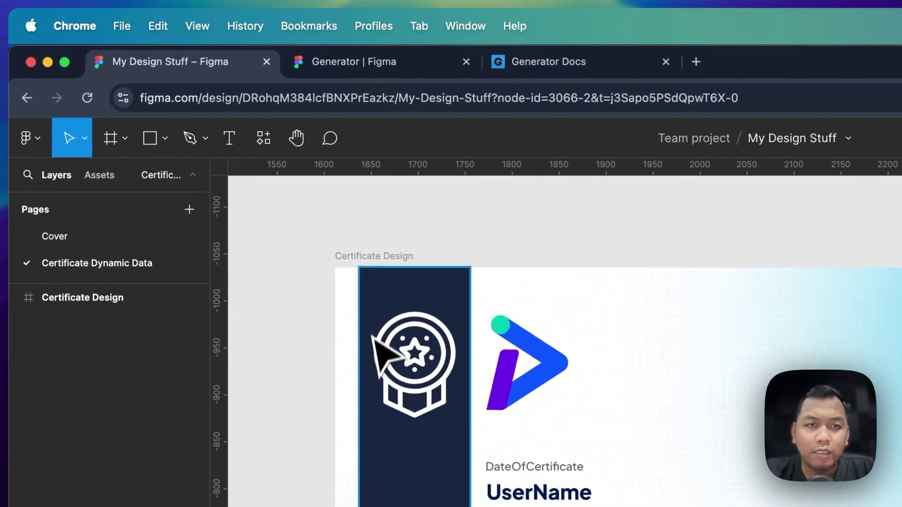
{"action": "left_click", "coordinate": [388, 261]}
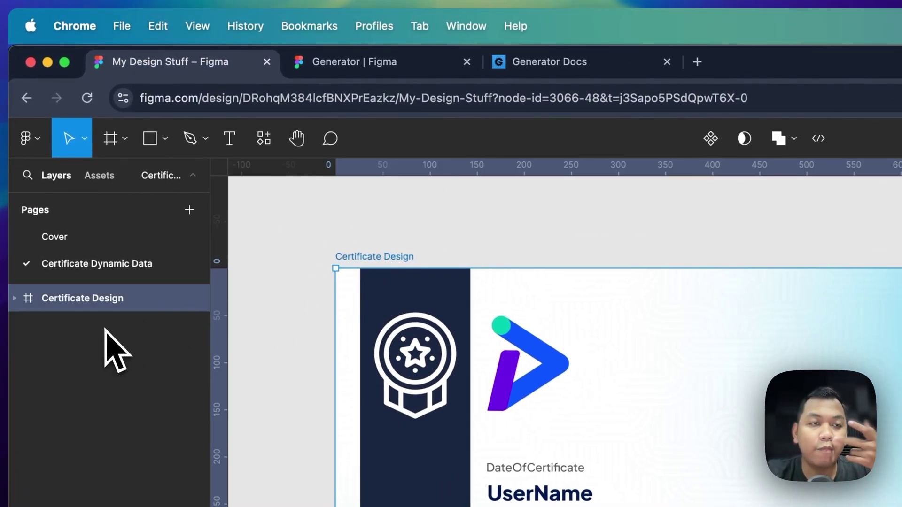
{"action": "left_click", "coordinate": [15, 298]}
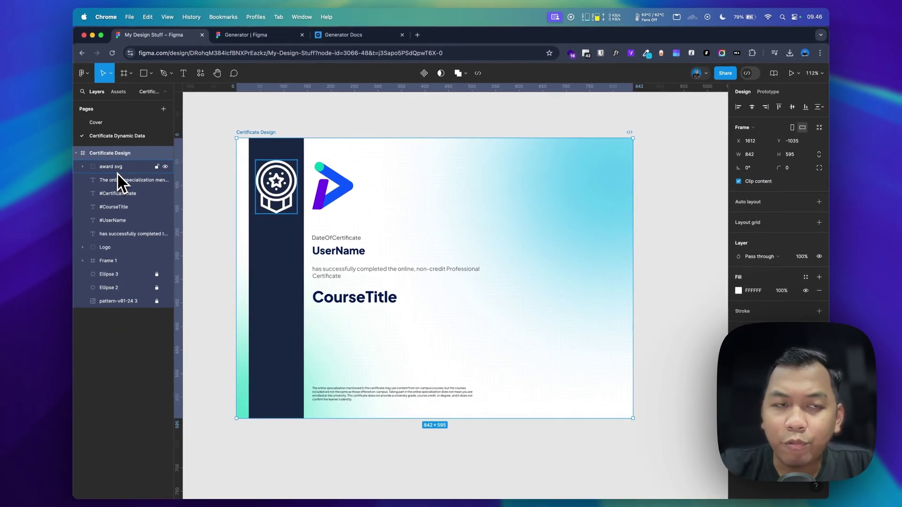
{"action": "scroll", "coordinate": [104, 134], "scroll_direction": "down", "scroll_amount": 3}
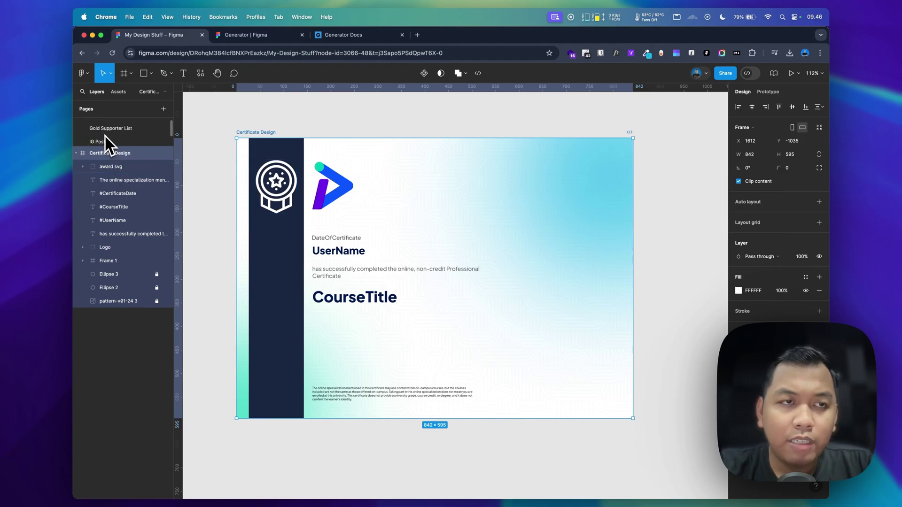
{"action": "scroll", "coordinate": [105, 134], "scroll_direction": "up", "scroll_amount": 4}
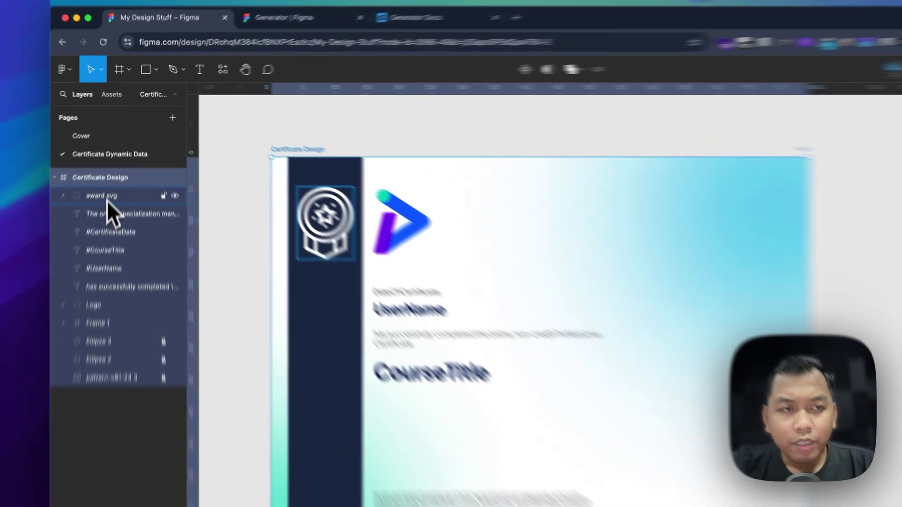
{"action": "left_click", "coordinate": [112, 166]}
{"action": "left_click", "coordinate": [92, 223]}
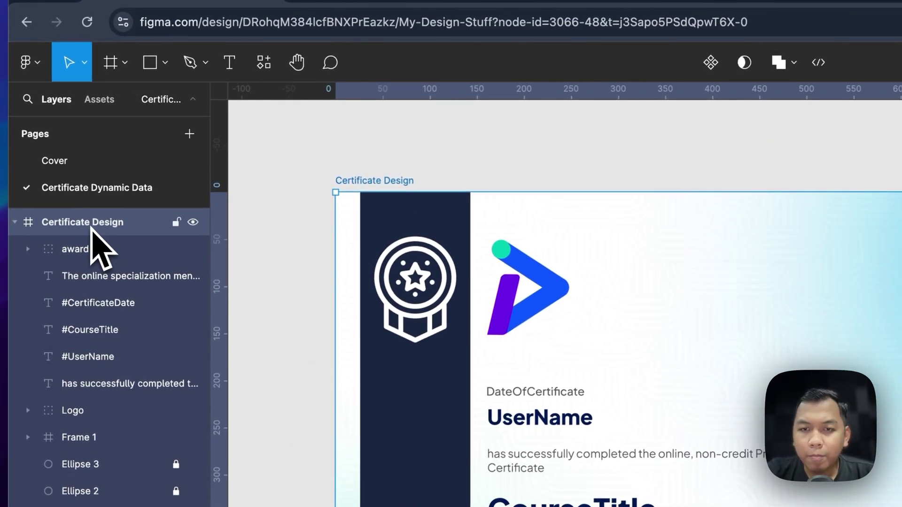
{"action": "left_click", "coordinate": [91, 249]}
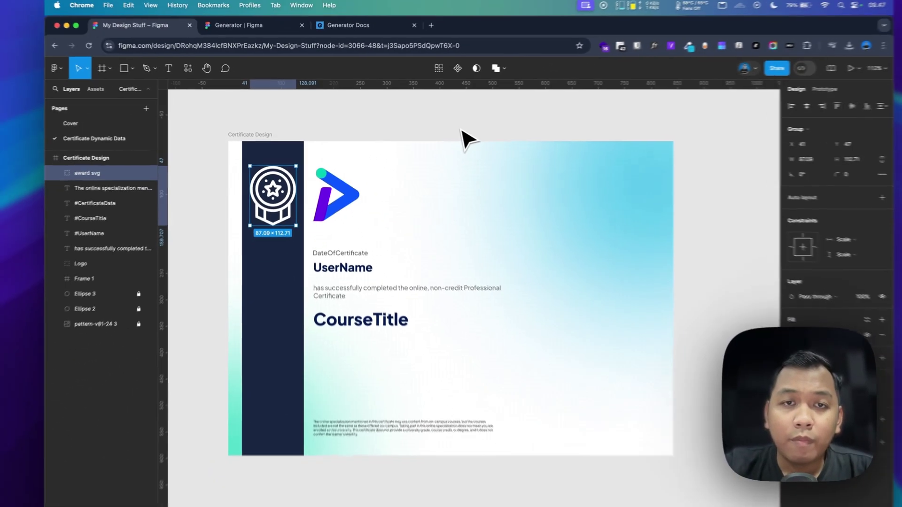
{"action": "scroll", "coordinate": [451, 136], "scroll_direction": "up", "scroll_amount": 3}
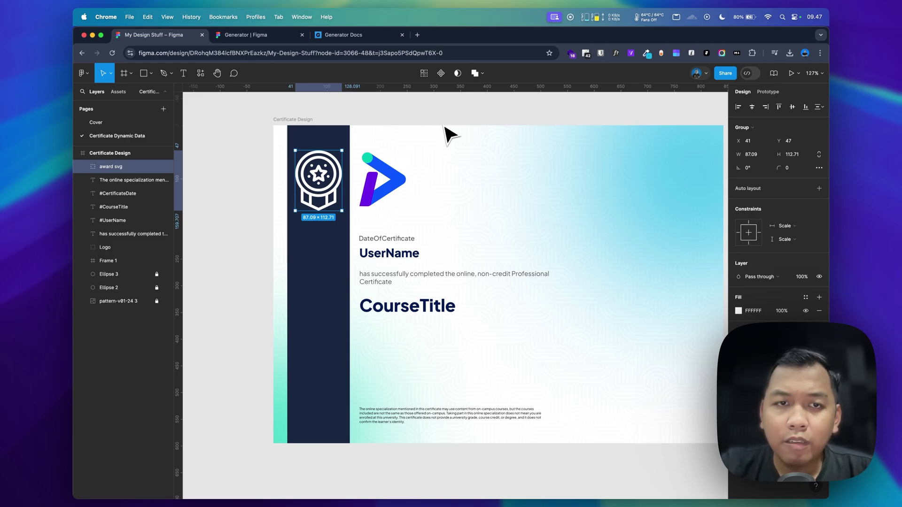
{"action": "left_click", "coordinate": [382, 197]}
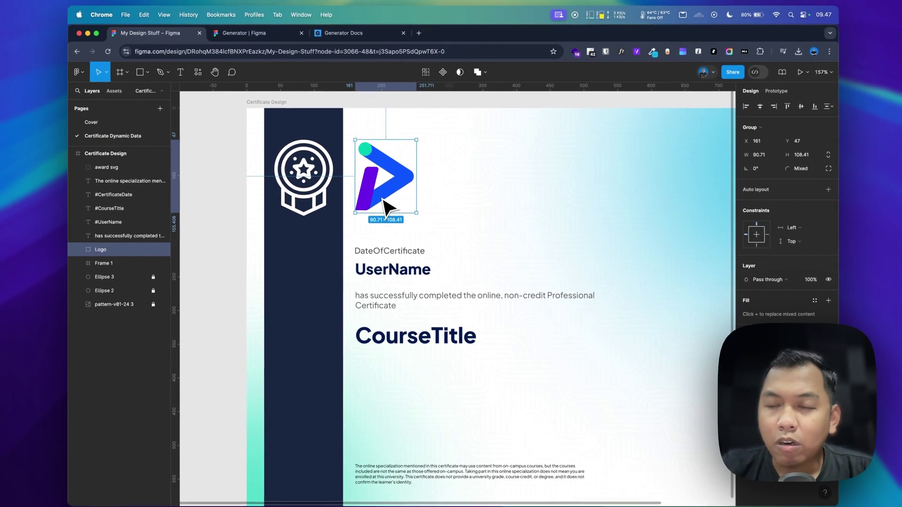
{"action": "scroll", "coordinate": [381, 198], "scroll_direction": "down", "scroll_amount": 5}
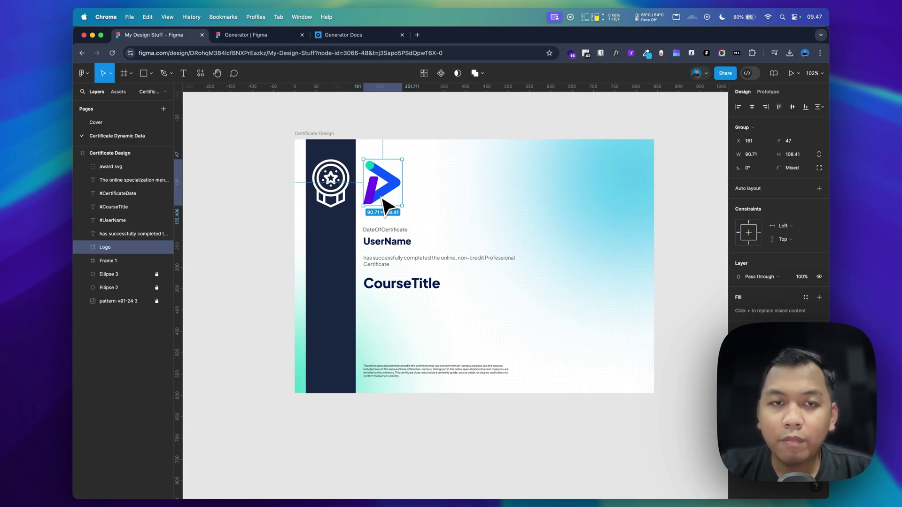
{"action": "scroll", "coordinate": [382, 202], "scroll_direction": "up", "scroll_amount": 2}
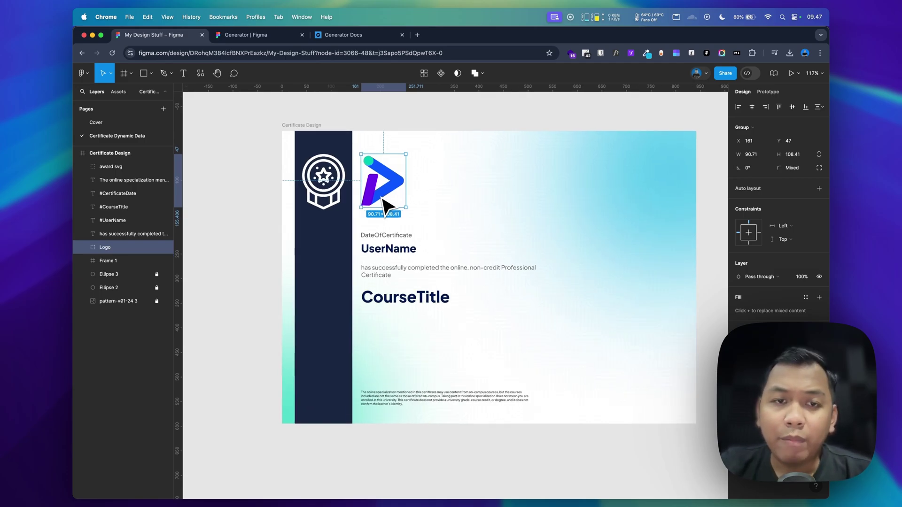
{"action": "left_click", "coordinate": [377, 236]}
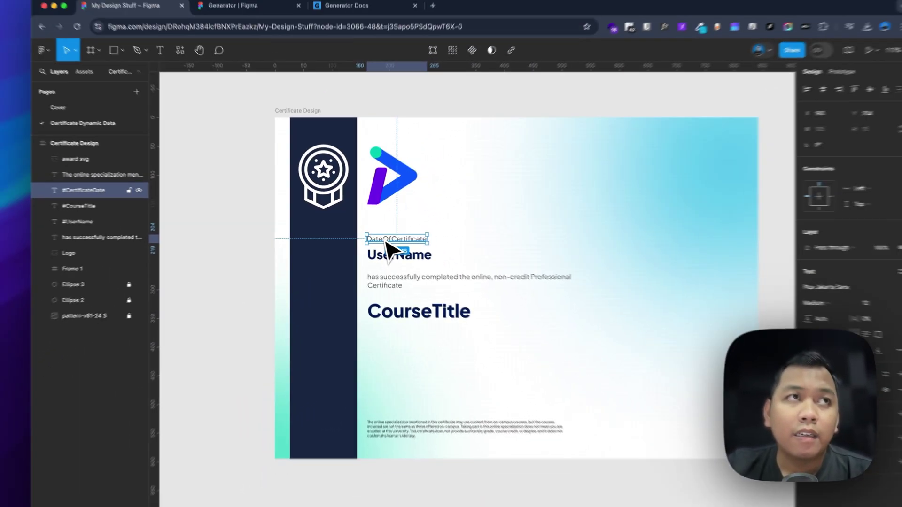
{"action": "scroll", "coordinate": [429, 262], "scroll_direction": "up", "scroll_amount": 5}
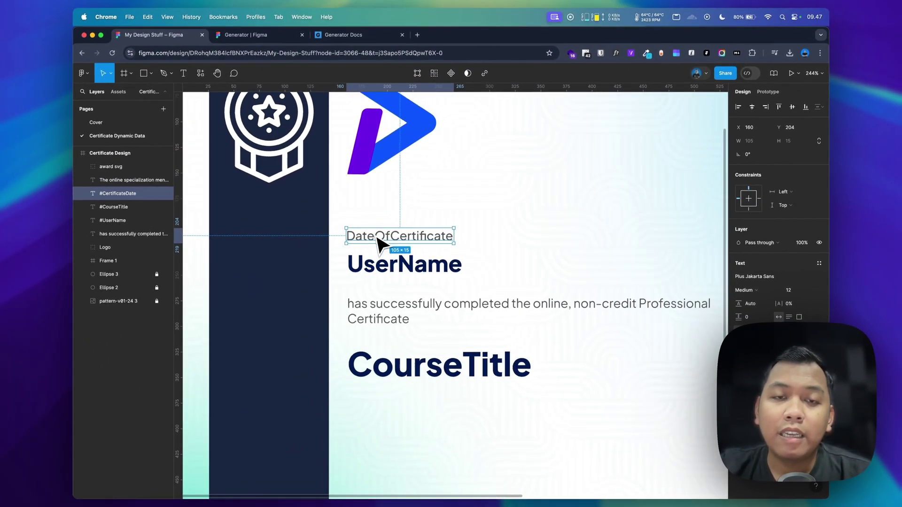
{"action": "scroll", "coordinate": [378, 241], "scroll_direction": "up", "scroll_amount": 3}
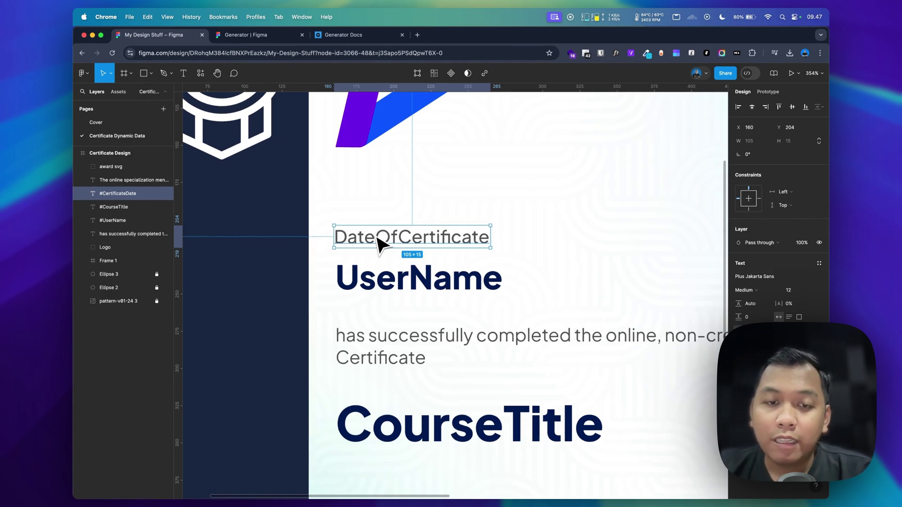
{"action": "scroll", "coordinate": [378, 241], "scroll_direction": "down", "scroll_amount": 3}
{"action": "left_click", "coordinate": [400, 328]}
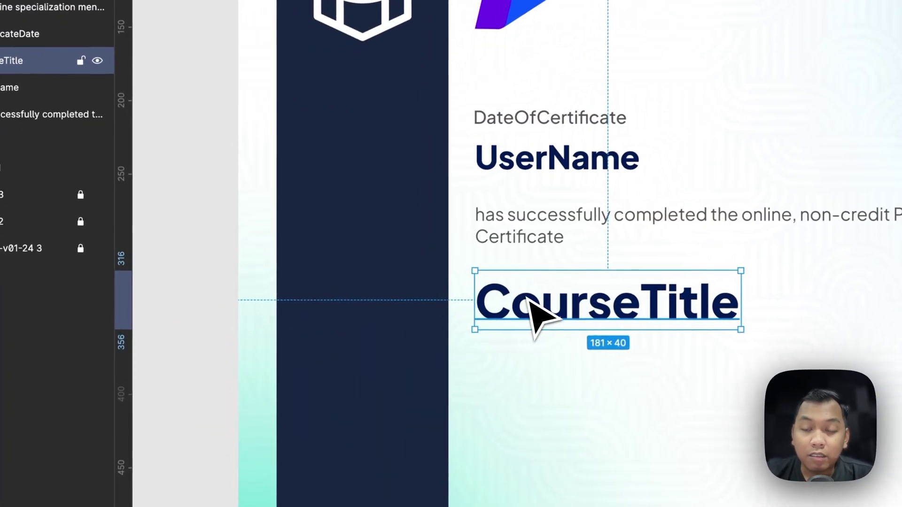
{"action": "scroll", "coordinate": [529, 303], "scroll_direction": "down", "scroll_amount": 5}
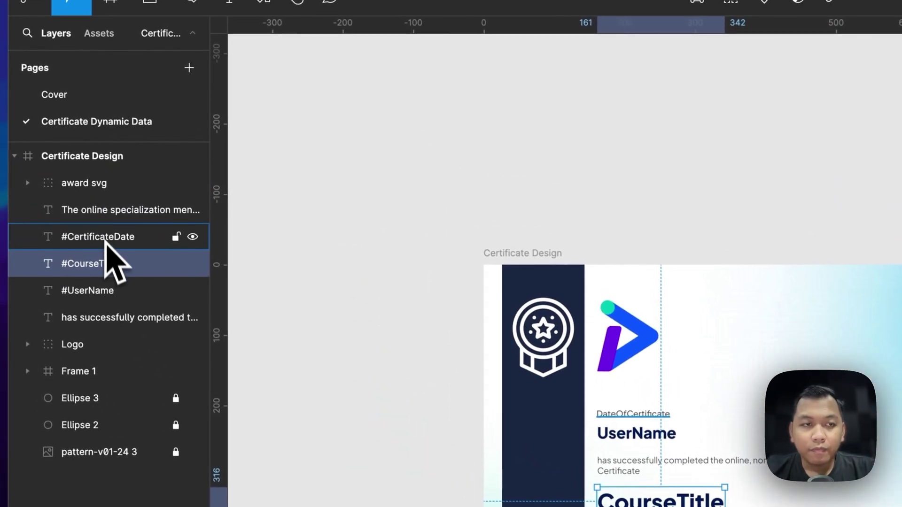
{"action": "left_click", "coordinate": [109, 292]}
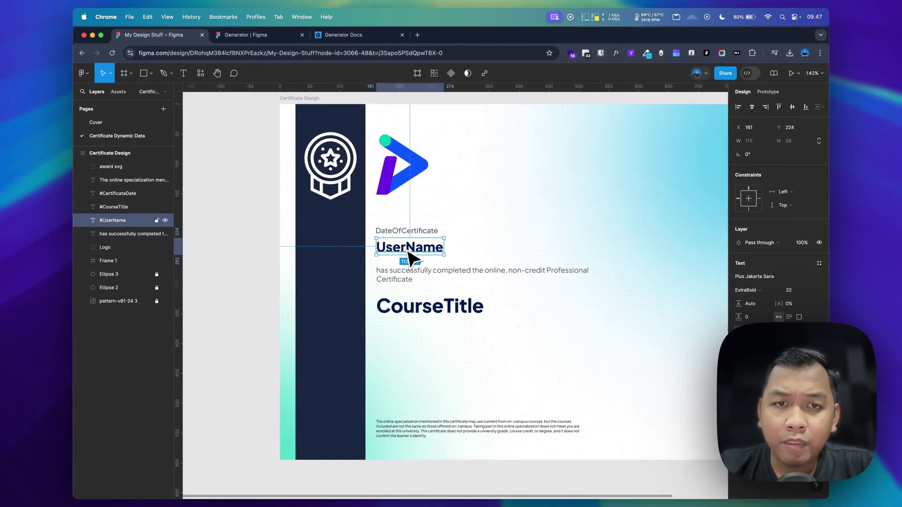
{"action": "left_click", "coordinate": [422, 308]}
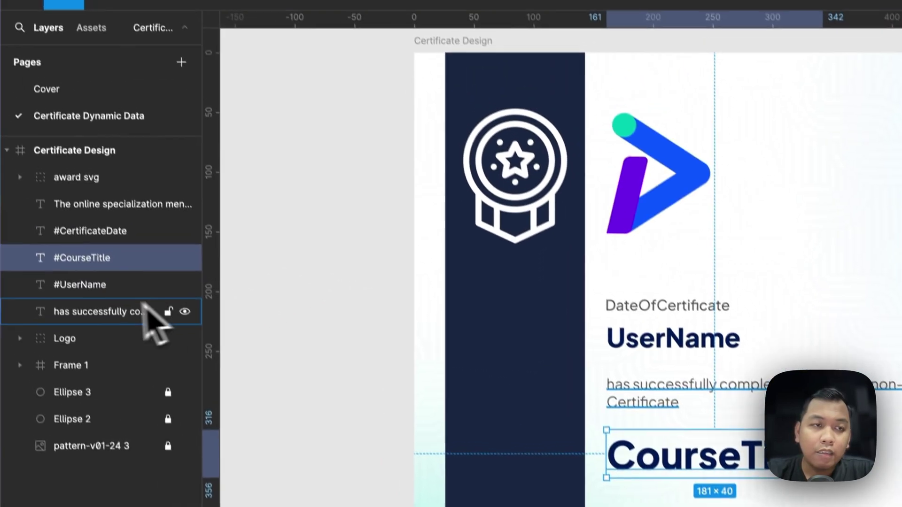
{"action": "left_click", "coordinate": [121, 223]}
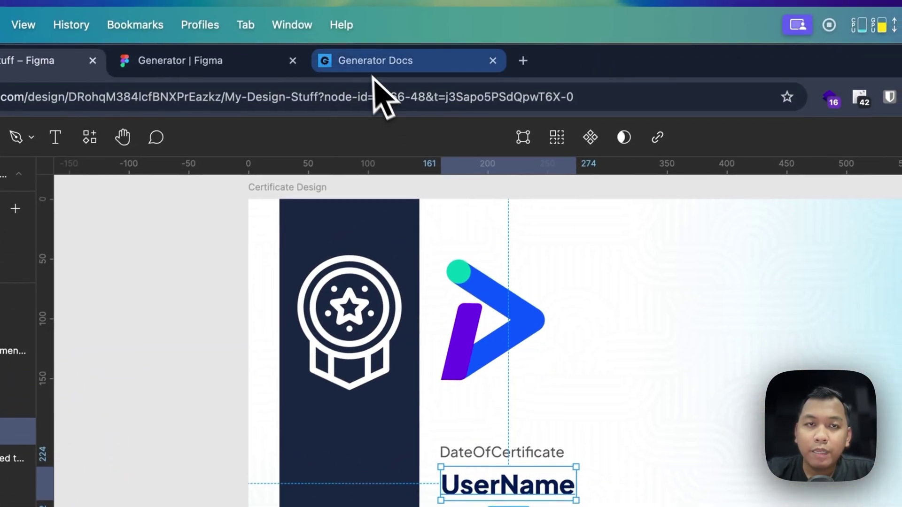
{"action": "left_click", "coordinate": [374, 77]}
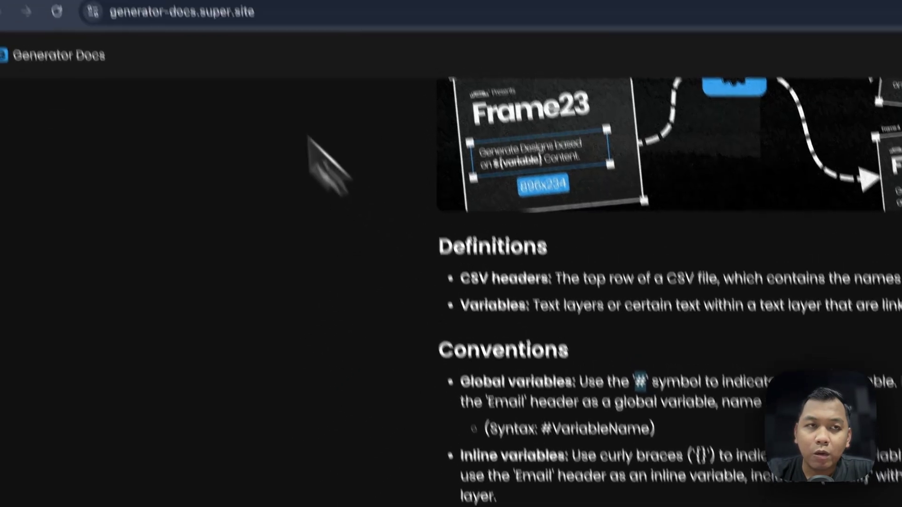
{"action": "left_click", "coordinate": [173, 61]}
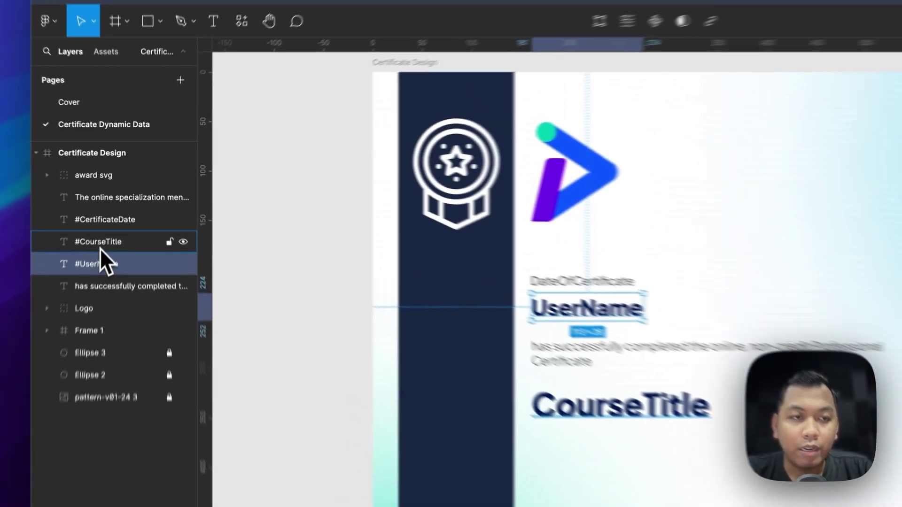
{"action": "left_click", "coordinate": [112, 206]}
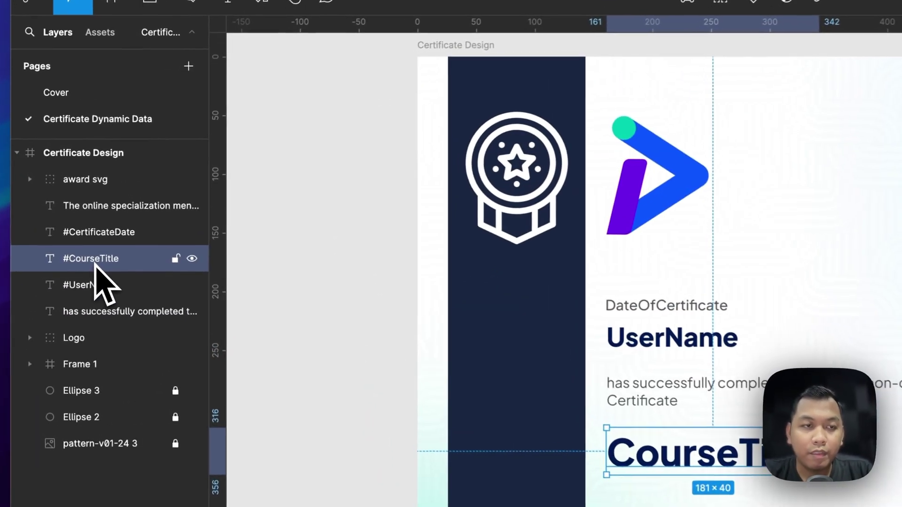
{"action": "left_click", "coordinate": [80, 236]}
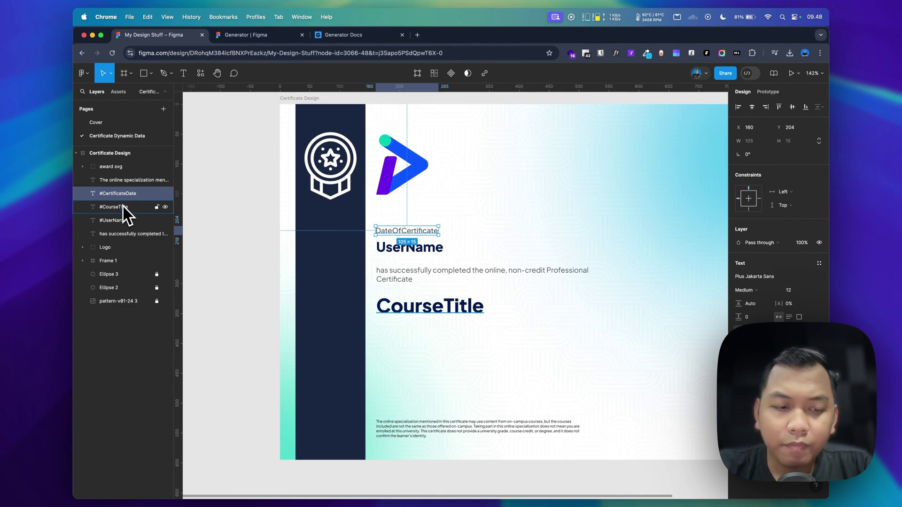
- In the CSV, select the UserName, CourseTitle and DateOfCertificate headers and copy DateOfCertificate
{"action": "key", "text": "super+Tab"}
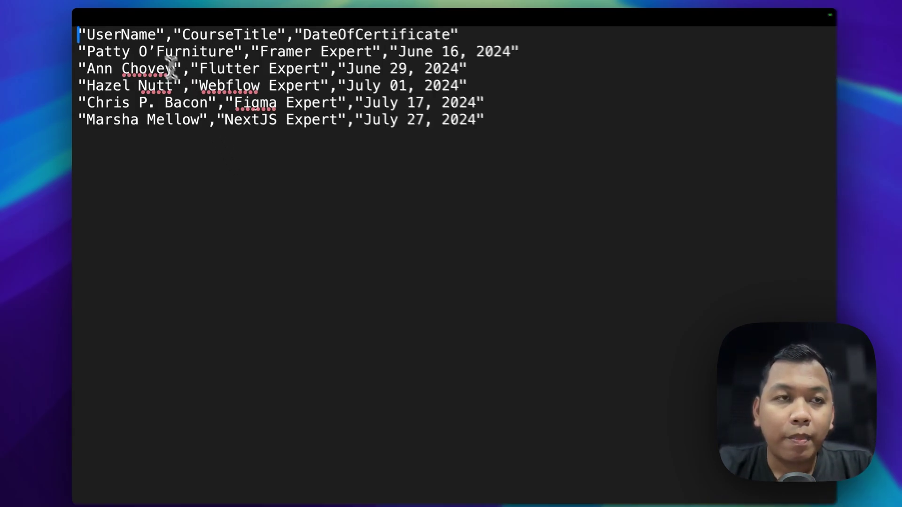
{"action": "double_click", "coordinate": [130, 34]}
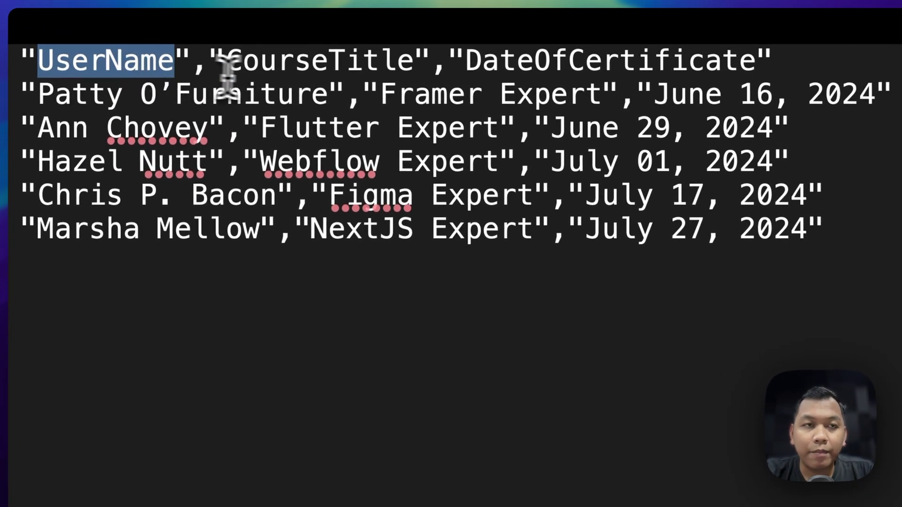
{"action": "double_click", "coordinate": [287, 70]}
{"action": "double_click", "coordinate": [562, 65]}
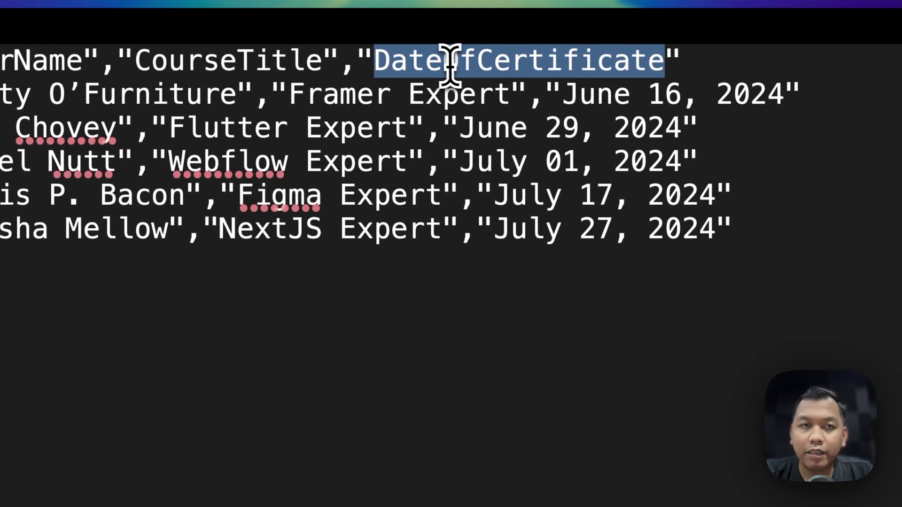
{"action": "left_click", "coordinate": [475, 63]}
{"action": "double_click", "coordinate": [475, 66]}
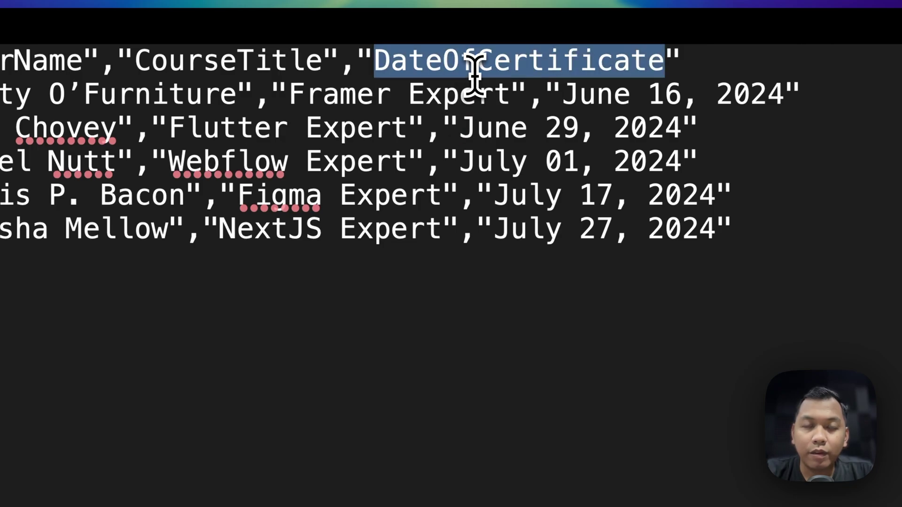
{"action": "key", "text": "super+c"}
- Rename the #CertificateDate text layer to #DateOfCertificate by pasting after a # prefix
{"action": "key", "text": "super+Tab"}
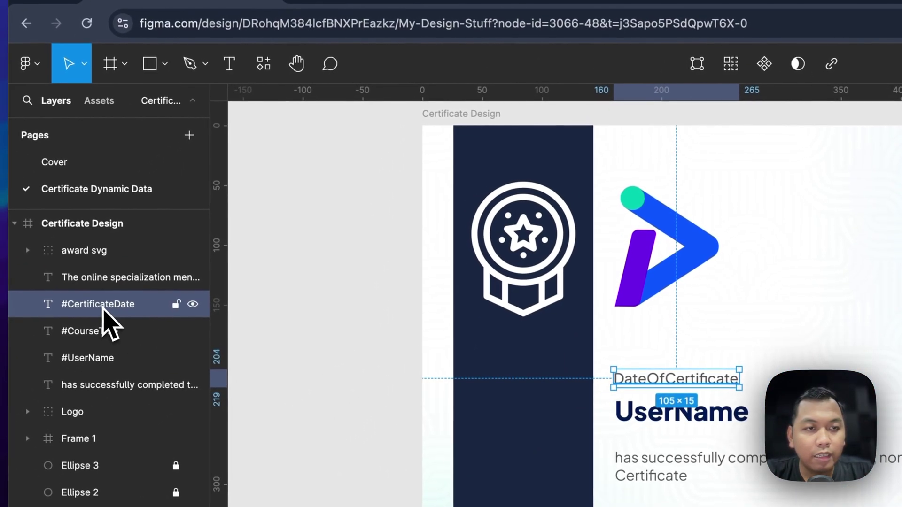
{"action": "double_click", "coordinate": [81, 326]}
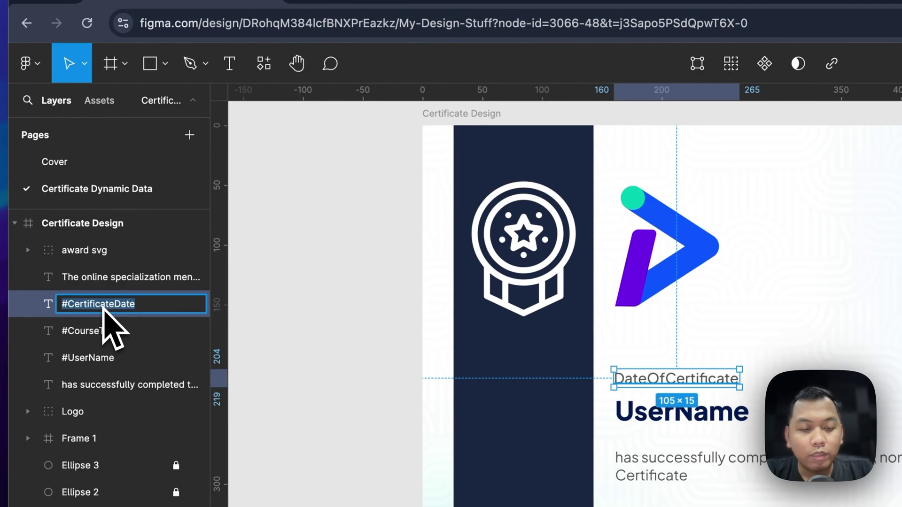
{"action": "type", "text": "#"}
{"action": "key", "text": "super+v"}
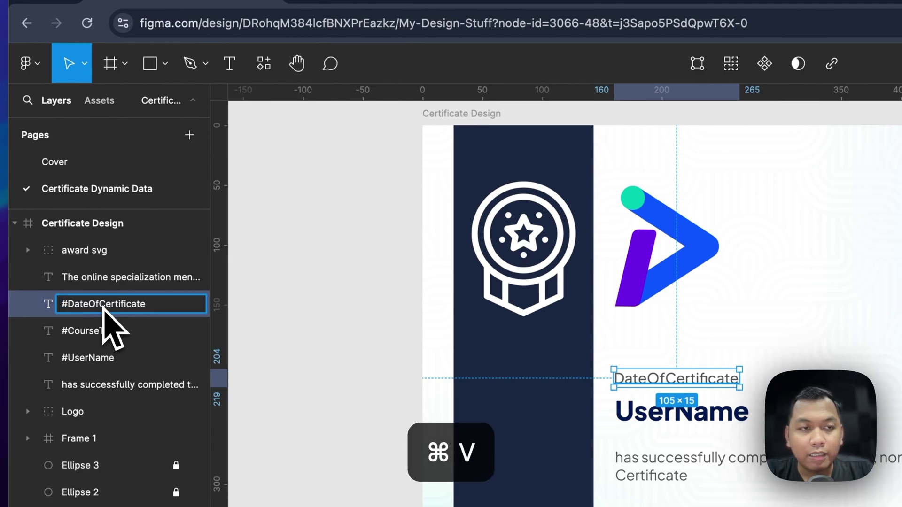
{"action": "left_click", "coordinate": [96, 335]}
- Select the #DateOfCertificate and #CourseTitle layers and compare them with the CSV header row
{"action": "left_click", "coordinate": [136, 304]}
{"action": "left_click", "coordinate": [125, 335]}
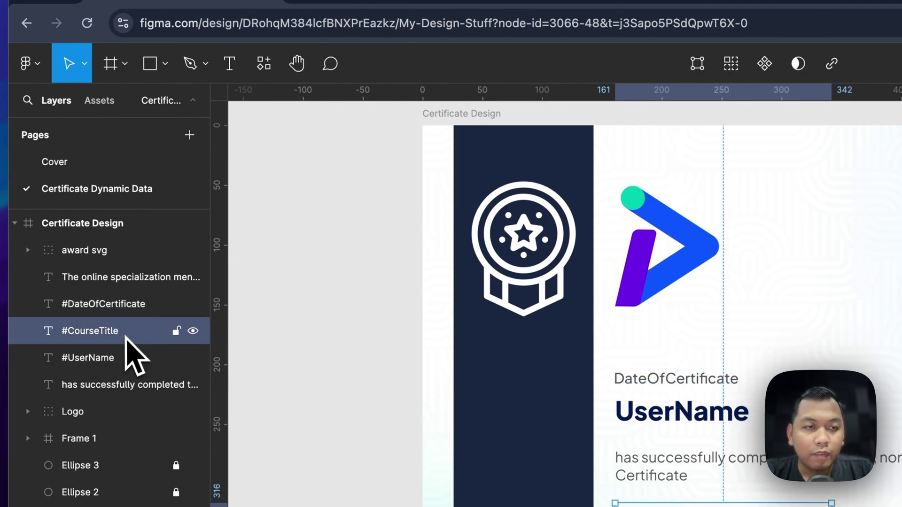
{"action": "key", "text": "super+Tab"}
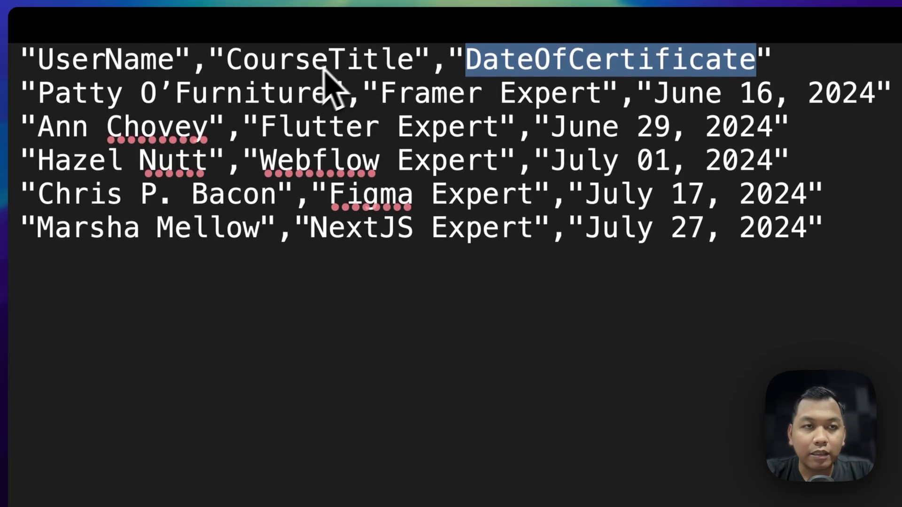
{"action": "key", "text": "super+Tab"}
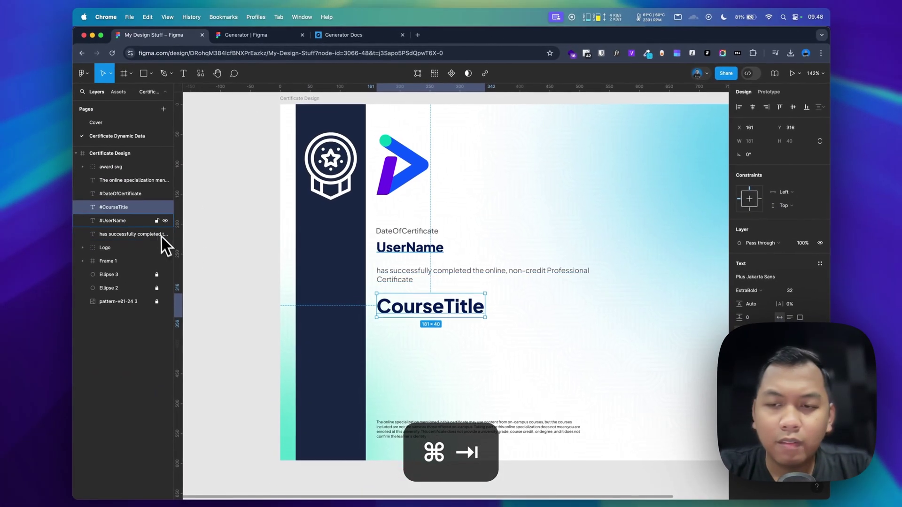
{"action": "key", "text": "super+Tab"}
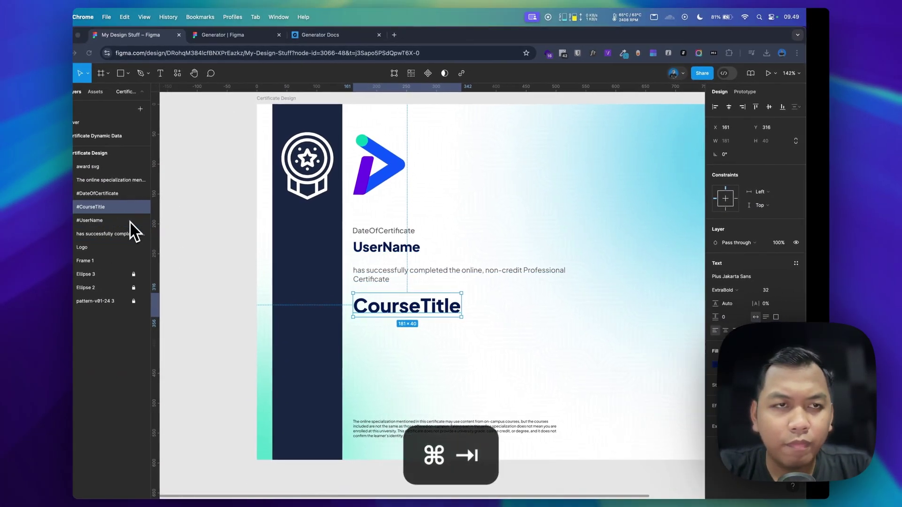
- Deselect the CourseTitle layer and collapse the Certificate Design frame in Layers
{"action": "key", "text": "super+Tab"}
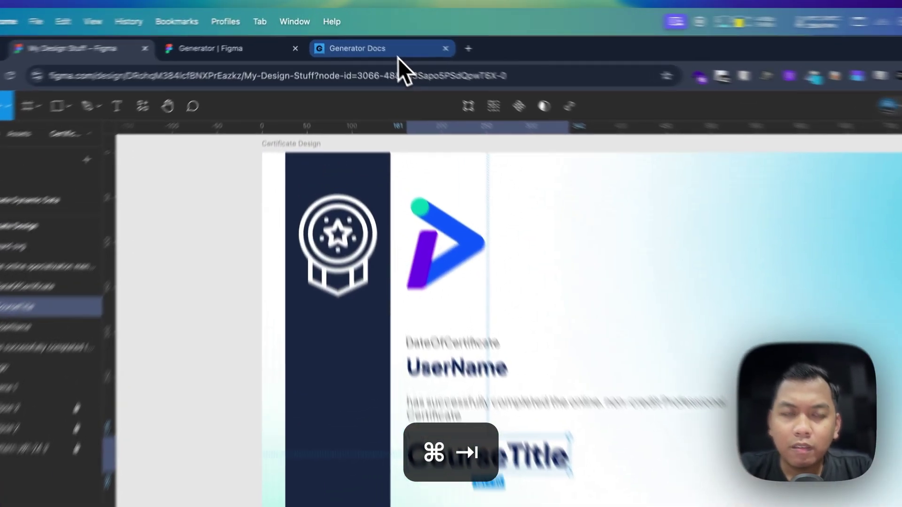
{"action": "left_click", "coordinate": [366, 35]}
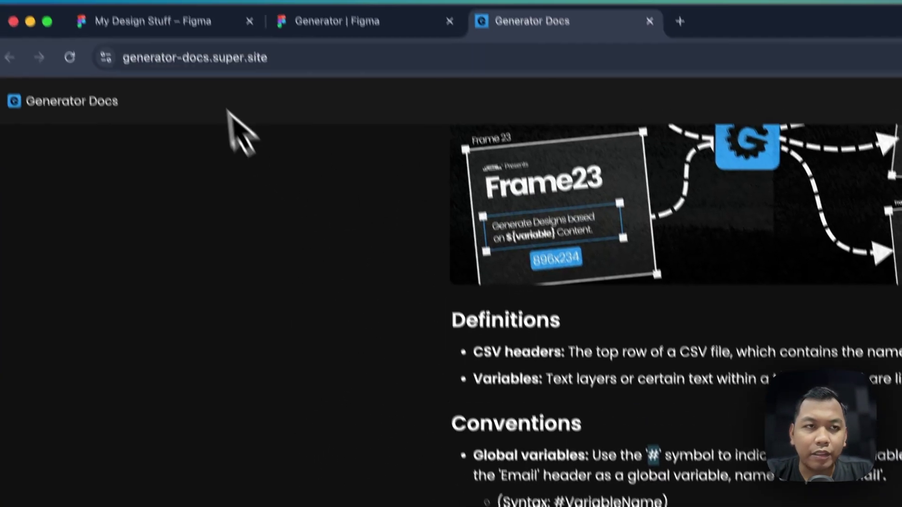
{"action": "left_click", "coordinate": [177, 21]}
{"action": "scroll", "coordinate": [444, 398], "scroll_direction": "down", "scroll_amount": 3}
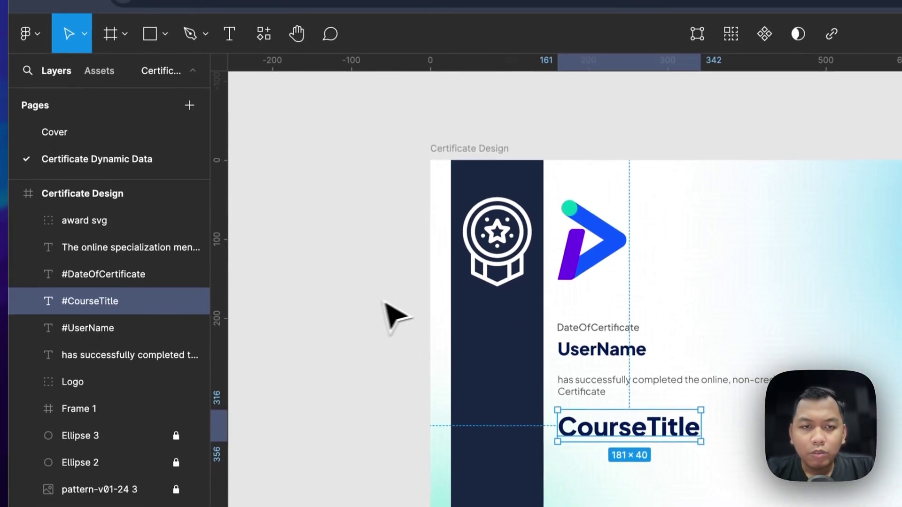
{"action": "left_click", "coordinate": [366, 396]}
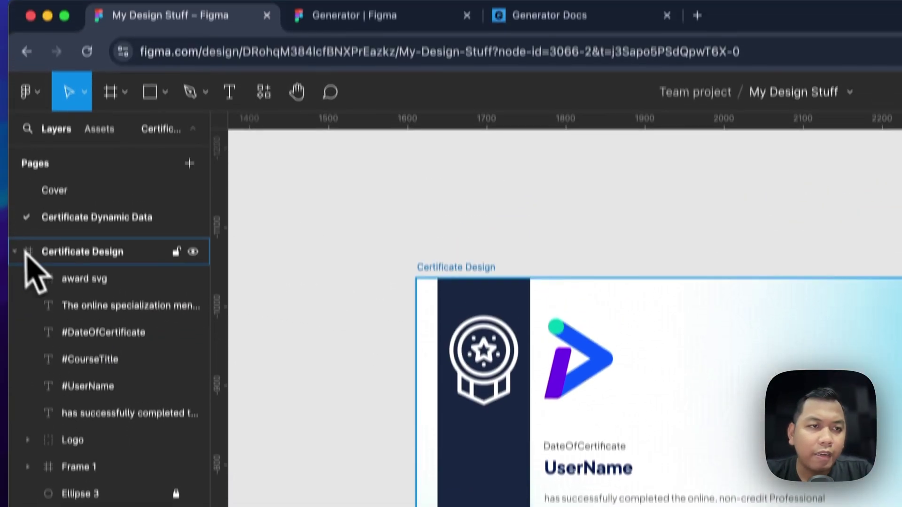
{"action": "left_click", "coordinate": [14, 190]}
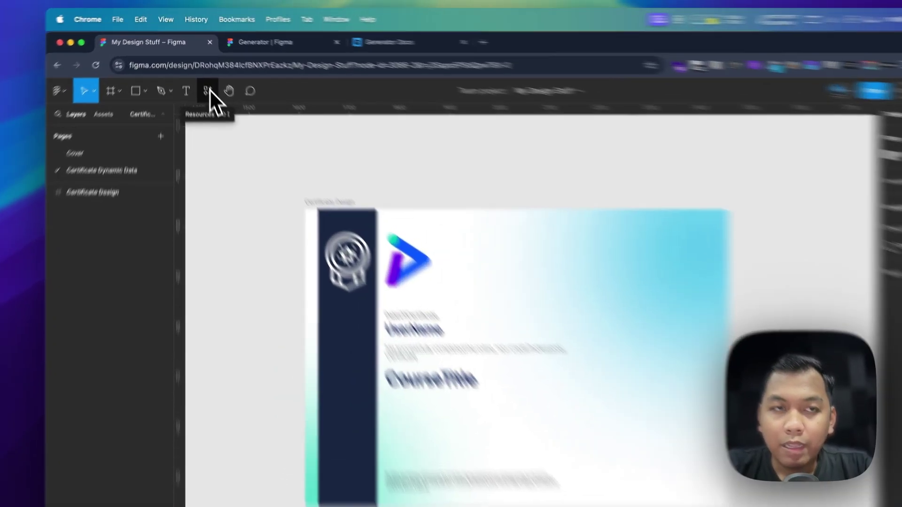
- Show the Resources panel's recent plugins, glance at Components, and return to Plugins
{"action": "left_click", "coordinate": [201, 73]}
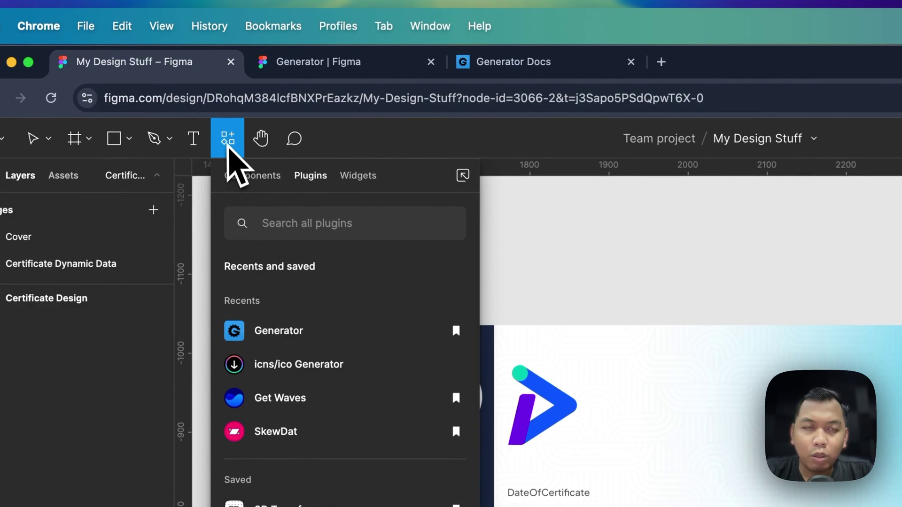
{"action": "left_click", "coordinate": [282, 176]}
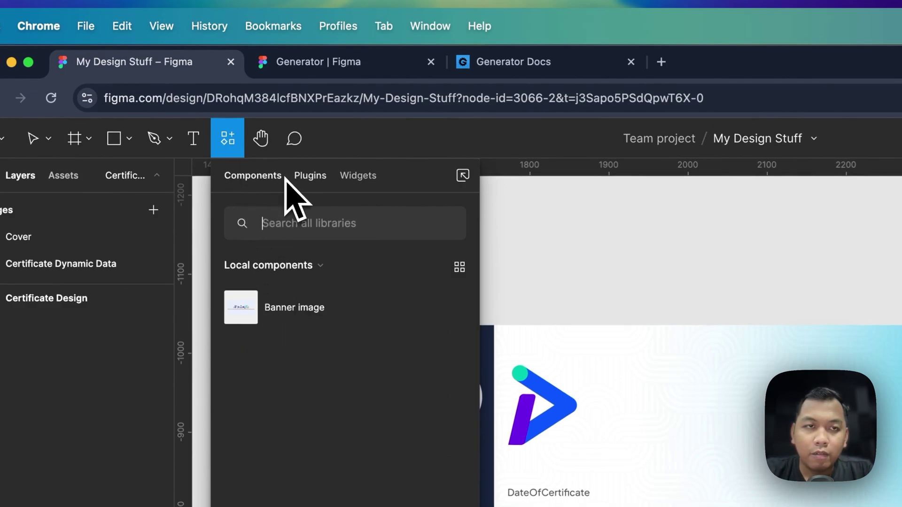
{"action": "left_click", "coordinate": [303, 175]}
- Run Generator and set the Certificate Design frame as its source frame
{"action": "left_click", "coordinate": [296, 335]}
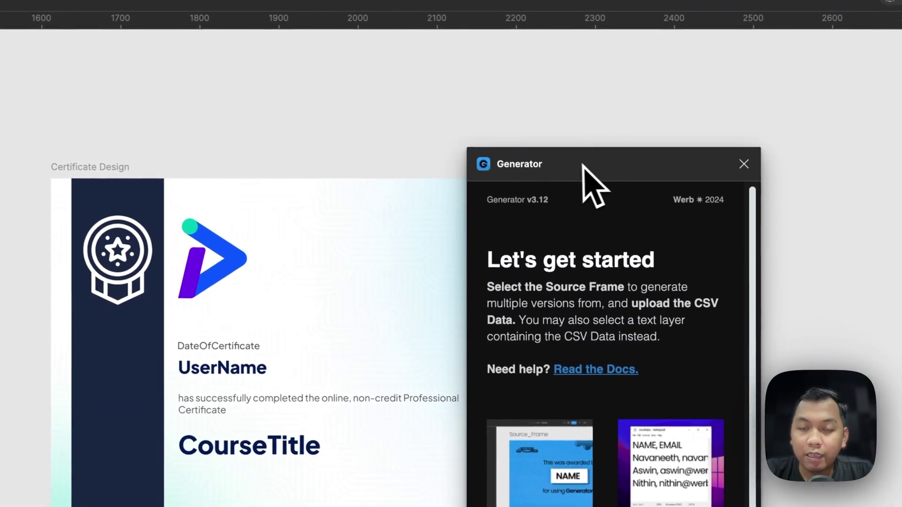
{"action": "scroll", "coordinate": [330, 294], "scroll_direction": "left", "scroll_amount": 3}
{"action": "scroll", "coordinate": [330, 296], "scroll_direction": "right", "scroll_amount": 1}
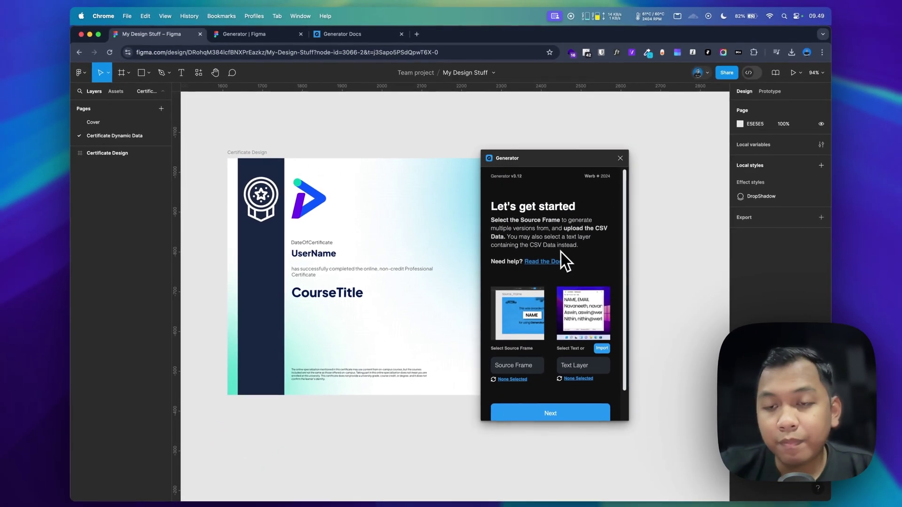
{"action": "scroll", "coordinate": [537, 326], "scroll_direction": "down", "scroll_amount": 2}
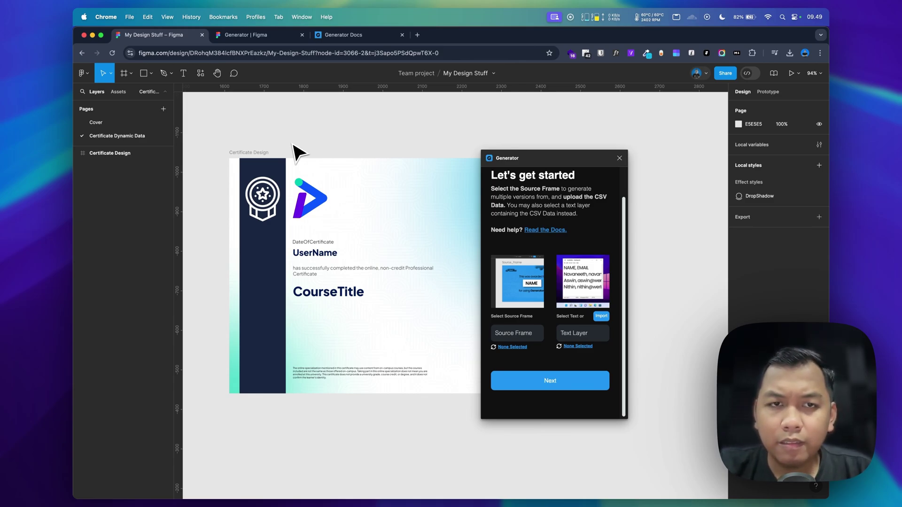
{"action": "left_click", "coordinate": [256, 153]}
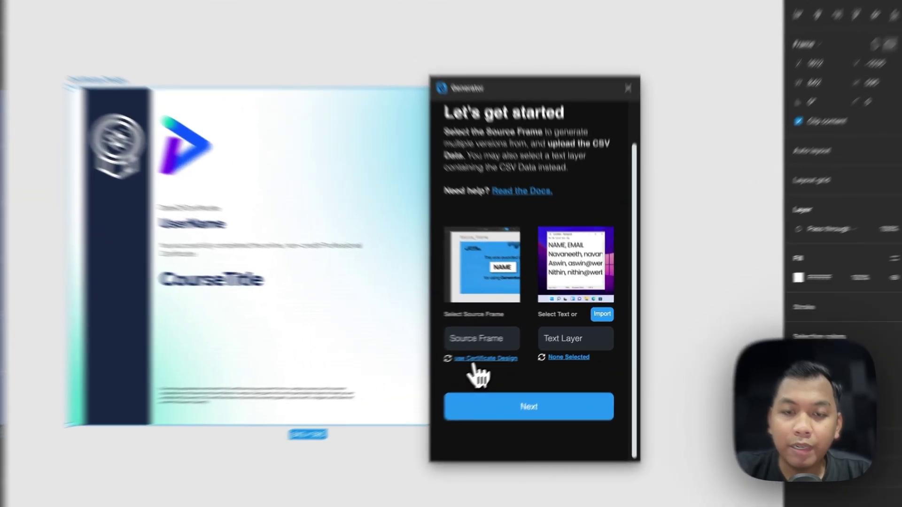
{"action": "left_click", "coordinate": [513, 351]}
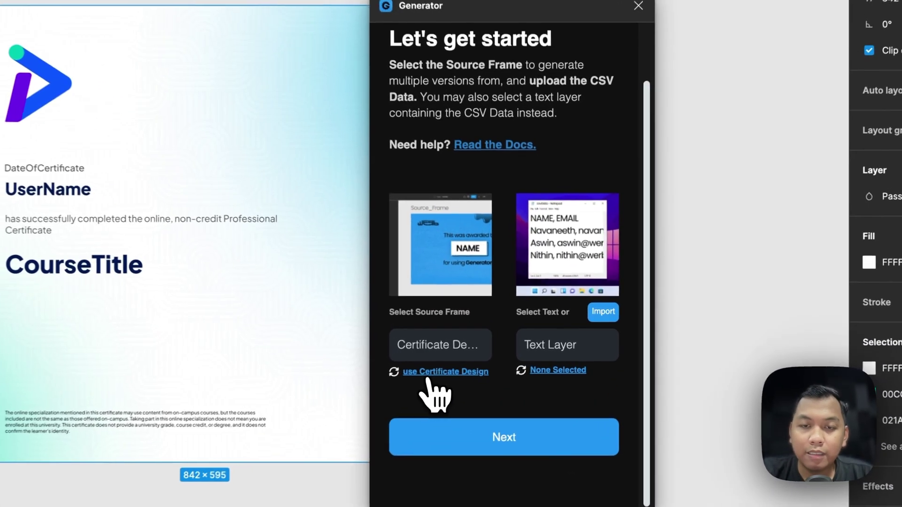
- Import bulk_certificate.csv as Generator's data
{"action": "left_click", "coordinate": [602, 318]}
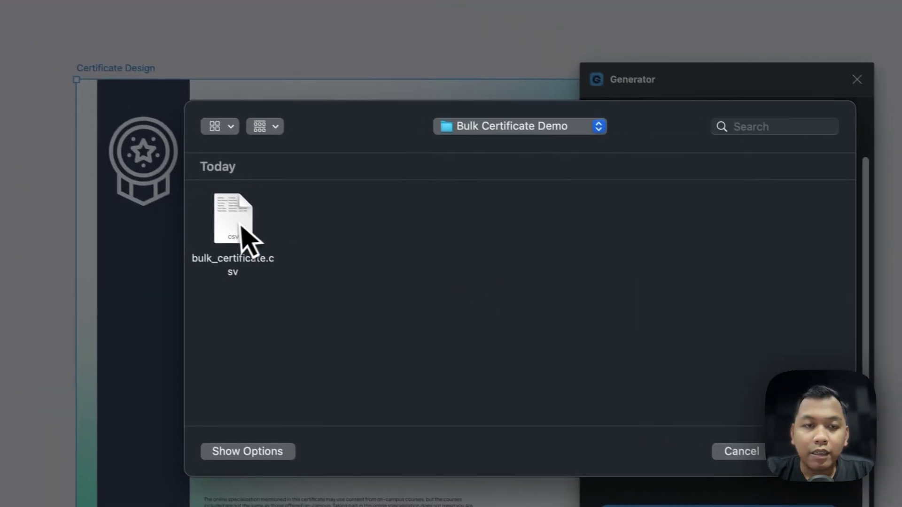
{"action": "left_click", "coordinate": [251, 237]}
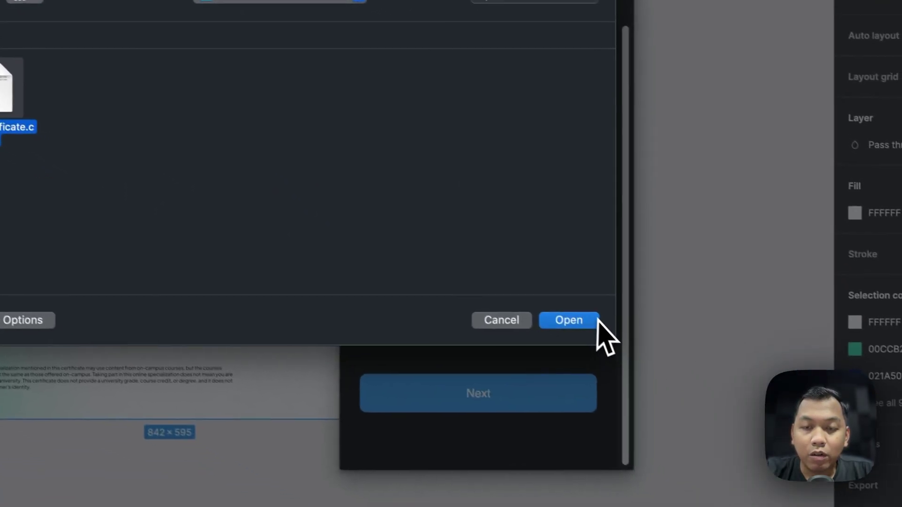
{"action": "left_click", "coordinate": [831, 456]}
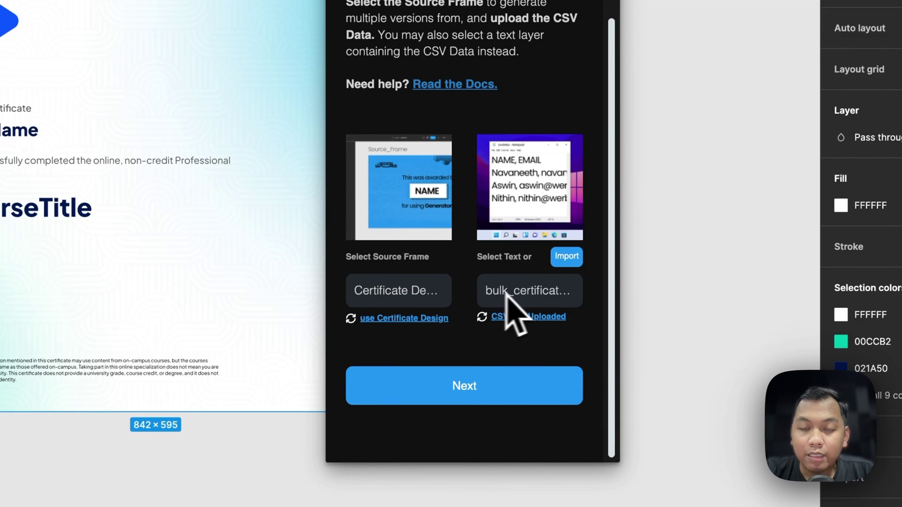
- Select the UserName, CourseTitle and DateOfCertificate headers in layer preparation
{"action": "left_click", "coordinate": [476, 400]}
{"action": "scroll", "coordinate": [435, 201], "scroll_direction": "down", "scroll_amount": 3}
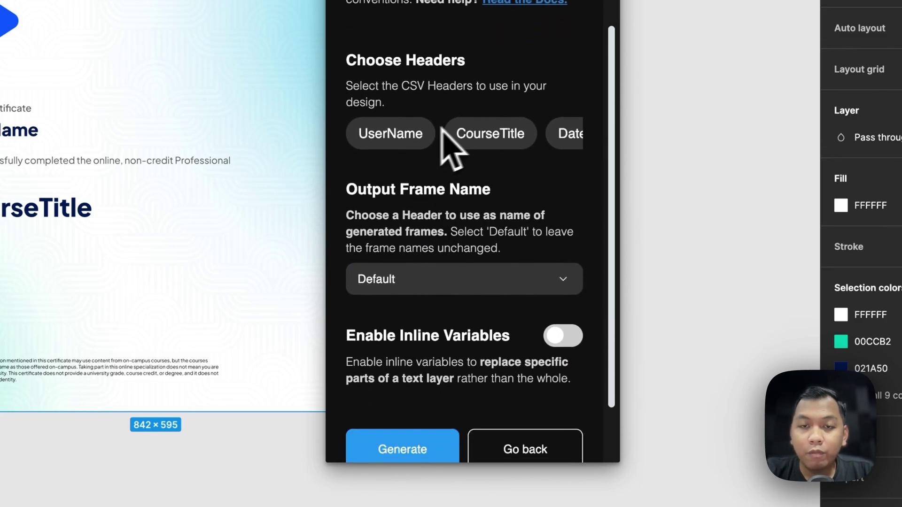
{"action": "scroll", "coordinate": [413, 136], "scroll_direction": "right", "scroll_amount": 2}
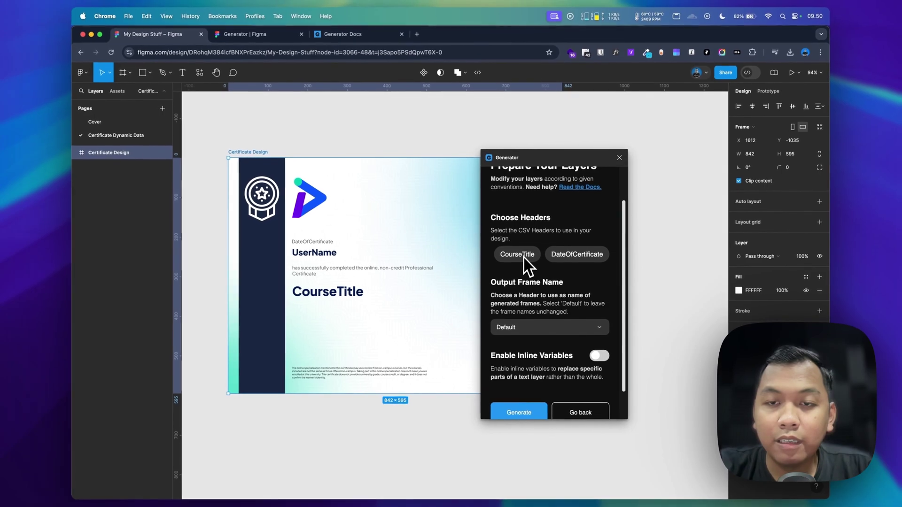
{"action": "scroll", "coordinate": [413, 139], "scroll_direction": "left", "scroll_amount": 2}
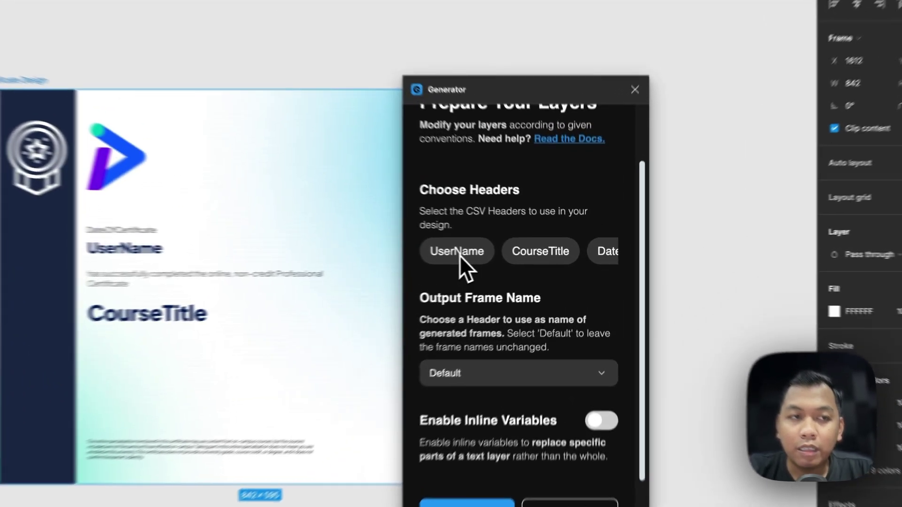
{"action": "left_click", "coordinate": [515, 257]}
{"action": "left_click", "coordinate": [563, 259]}
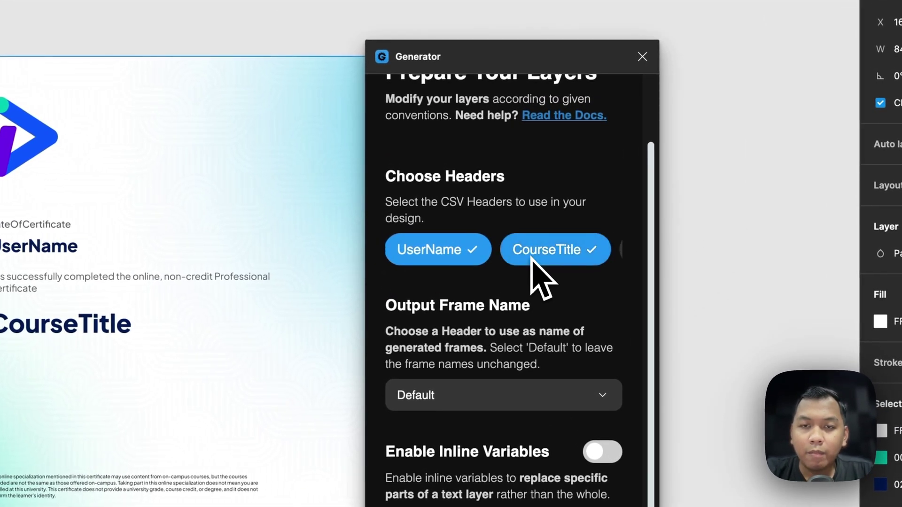
{"action": "scroll", "coordinate": [531, 257], "scroll_direction": "right", "scroll_amount": 2}
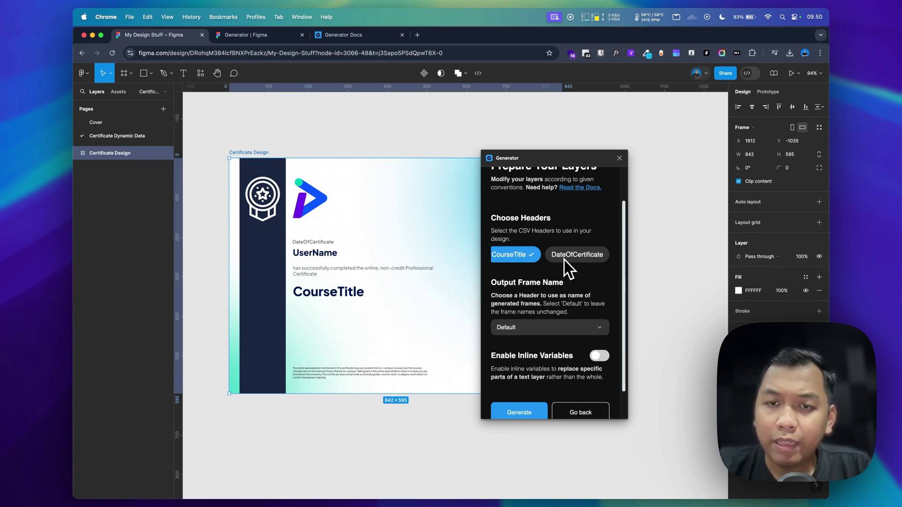
{"action": "left_click", "coordinate": [567, 263]}
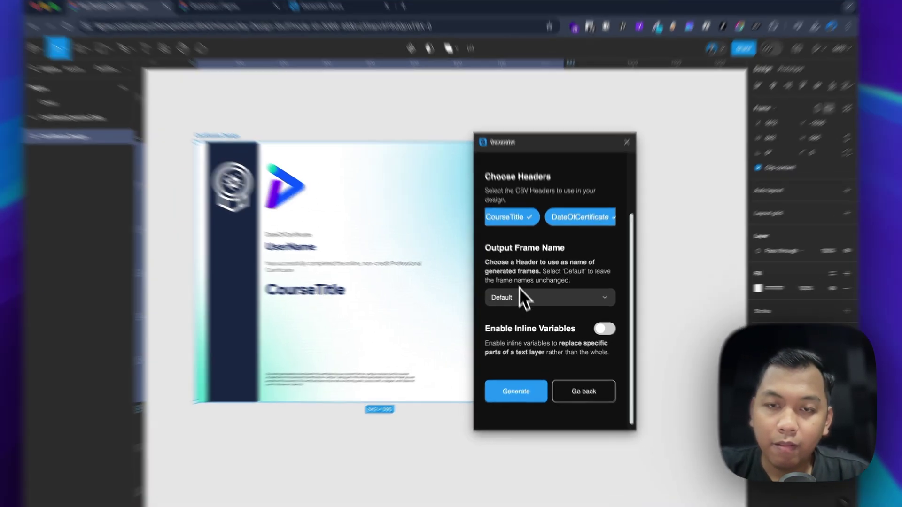
- Set Output Frame Name to UserName, checking the docs' variable conventions
{"action": "left_click", "coordinate": [522, 299]}
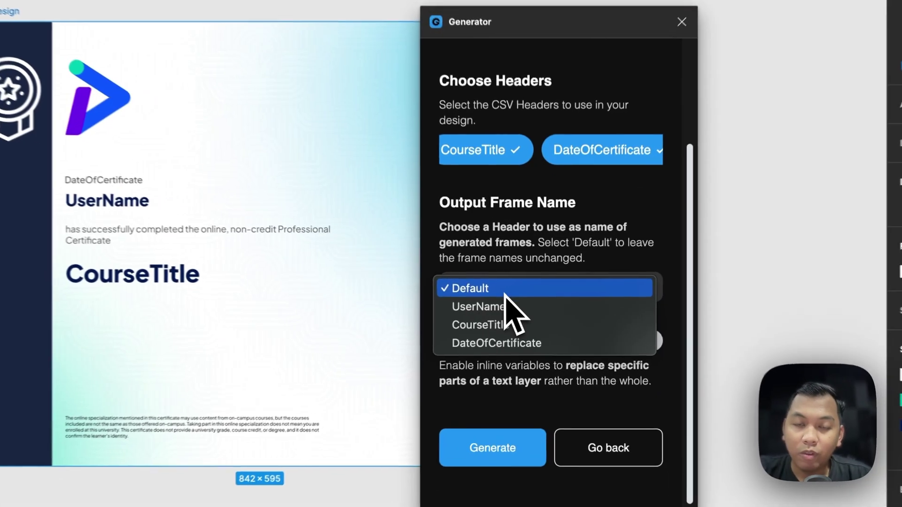
{"action": "left_click", "coordinate": [499, 314]}
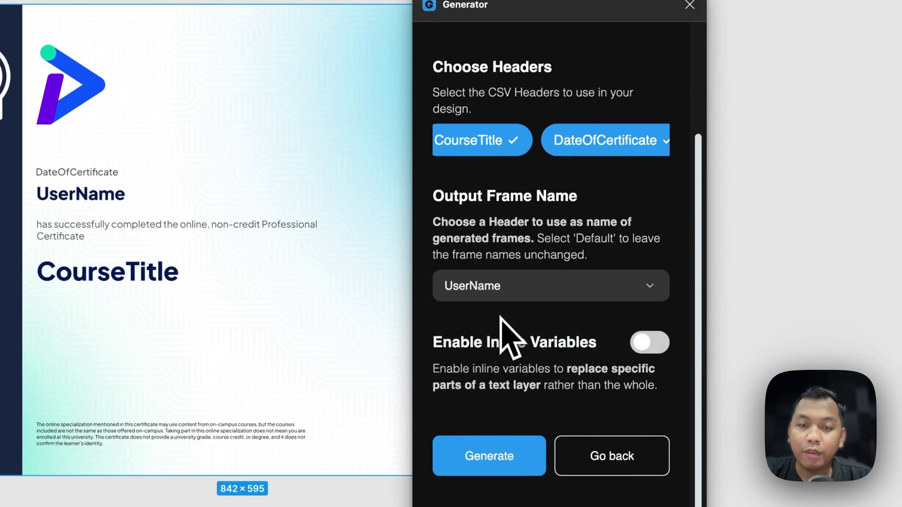
{"action": "scroll", "coordinate": [505, 376], "scroll_direction": "down", "scroll_amount": 1}
{"action": "scroll", "coordinate": [512, 369], "scroll_direction": "up", "scroll_amount": 2}
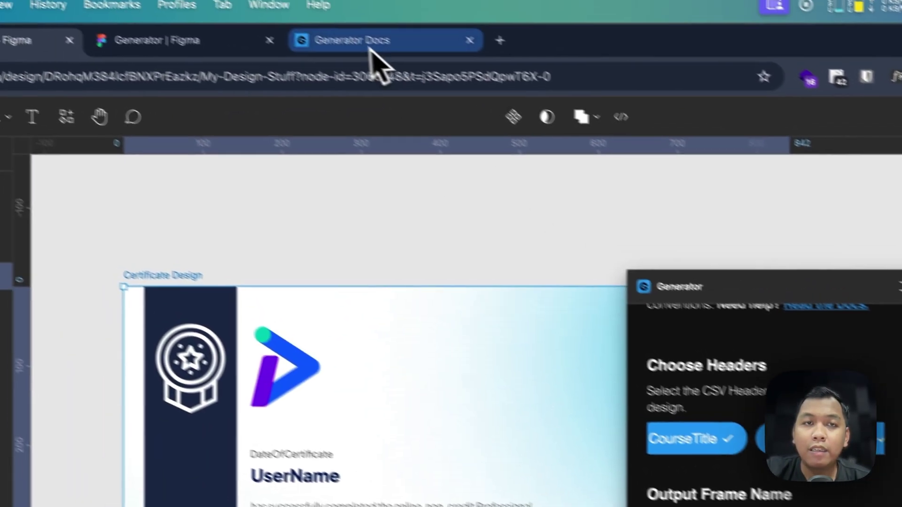
{"action": "left_click", "coordinate": [376, 56]}
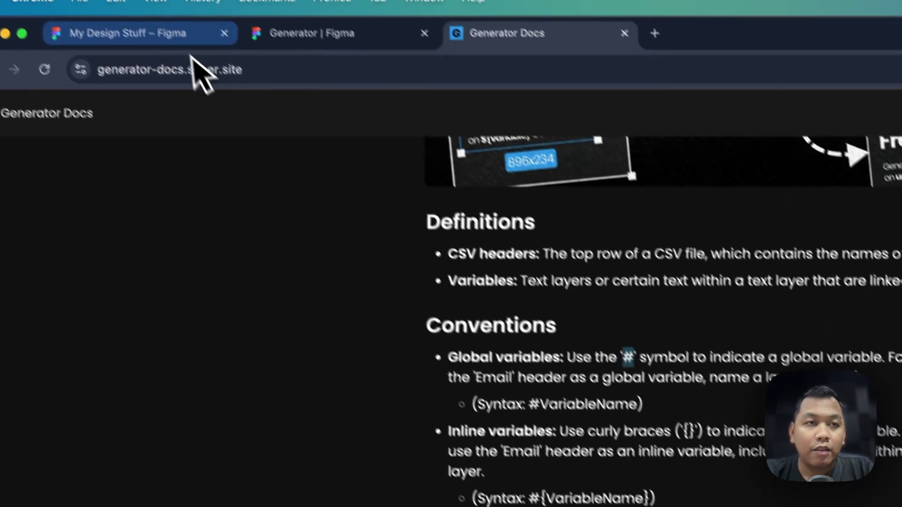
{"action": "left_click", "coordinate": [197, 32]}
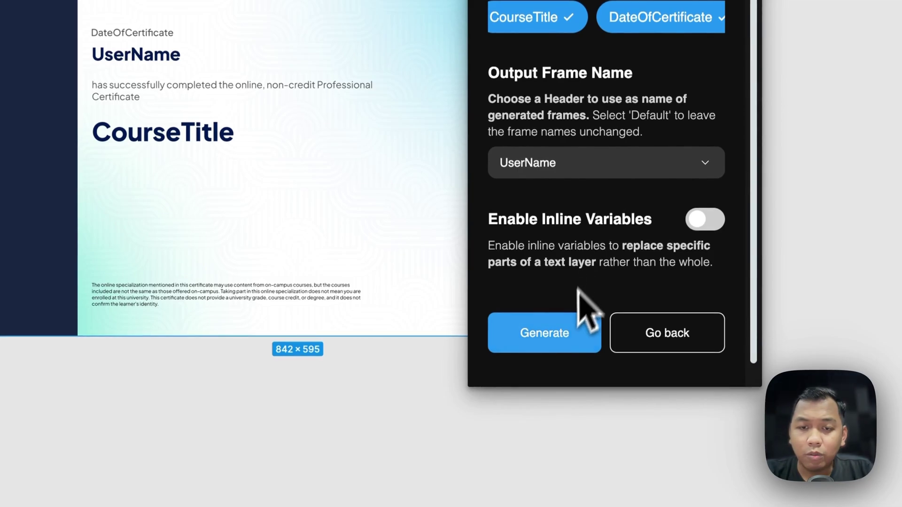
{"action": "left_click", "coordinate": [564, 345]}
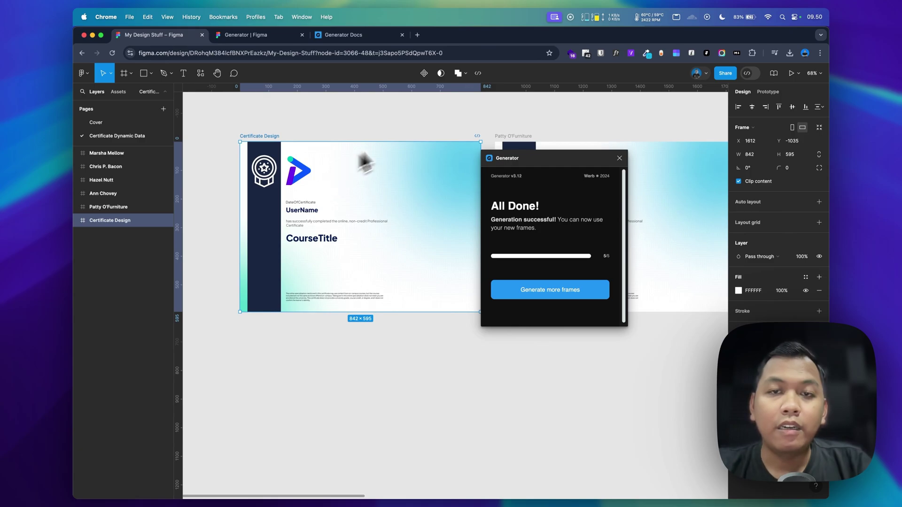
{"action": "scroll", "coordinate": [428, 133], "scroll_direction": "right", "scroll_amount": 3}
{"action": "key", "text": "super+Tab"}
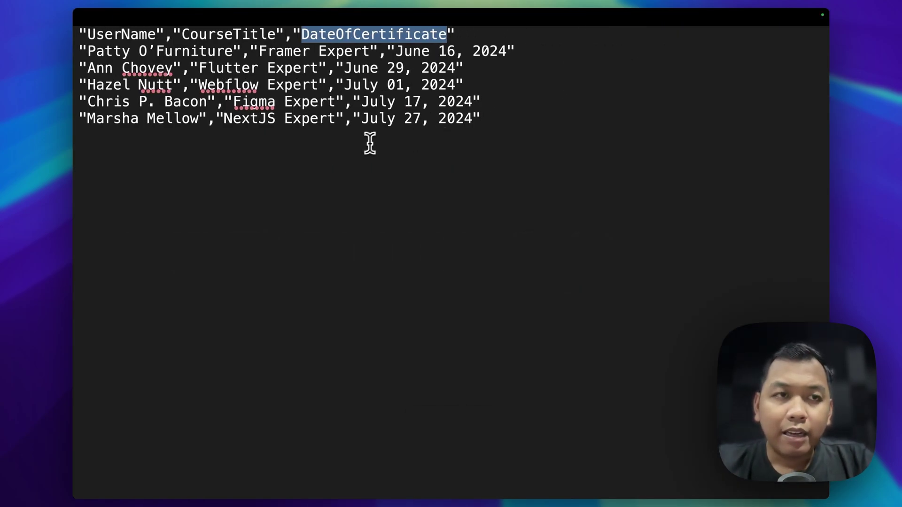
{"action": "left_click", "coordinate": [113, 51]}
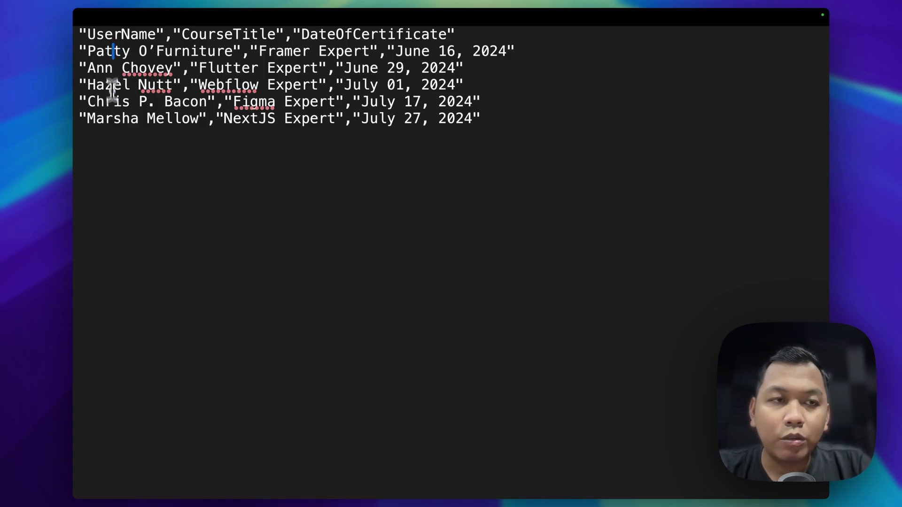
{"action": "key", "text": "super+Tab"}
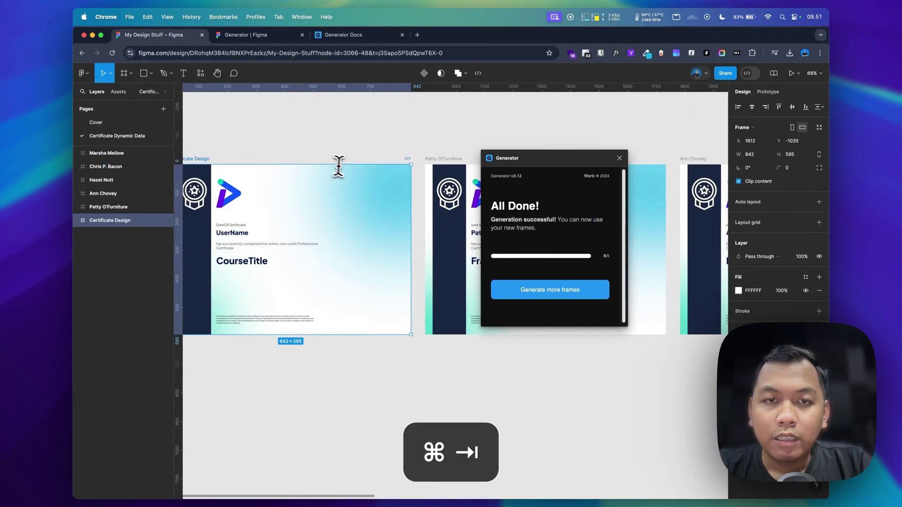
- Pan across the generated certificates to inspect Patty O'Furniture's, then bring up the CSV data
{"action": "scroll", "coordinate": [338, 161], "scroll_direction": "right", "scroll_amount": 2}
{"action": "scroll", "coordinate": [402, 141], "scroll_direction": "right", "scroll_amount": 5}
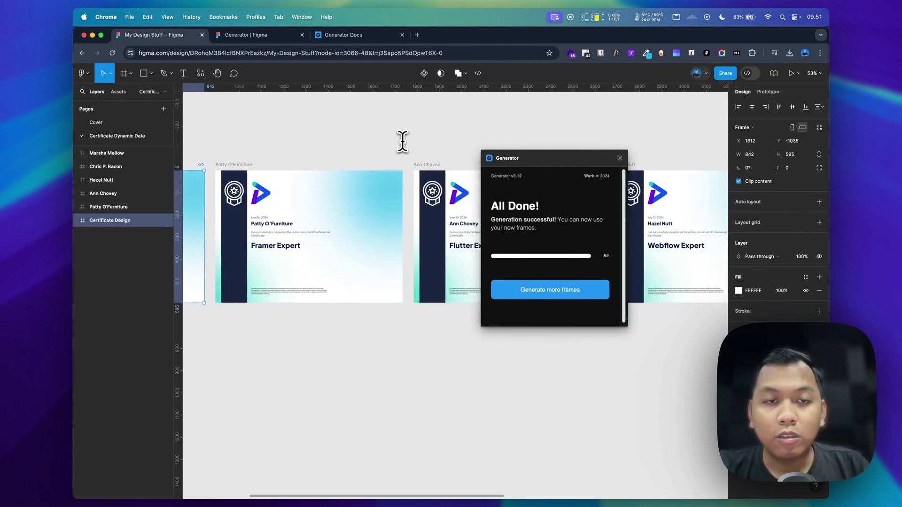
{"action": "scroll", "coordinate": [402, 141], "scroll_direction": "right", "scroll_amount": 5}
{"action": "scroll", "coordinate": [338, 142], "scroll_direction": "down", "scroll_amount": 3}
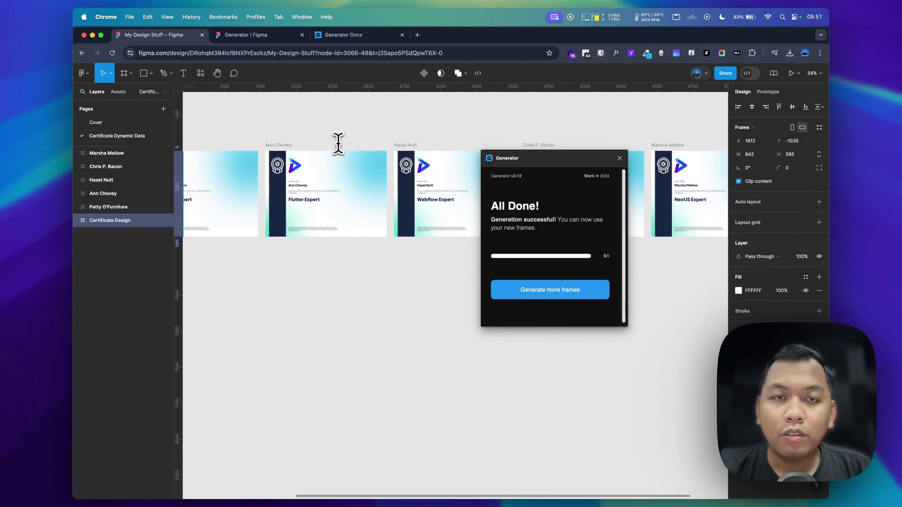
{"action": "scroll", "coordinate": [338, 142], "scroll_direction": "left", "scroll_amount": 10}
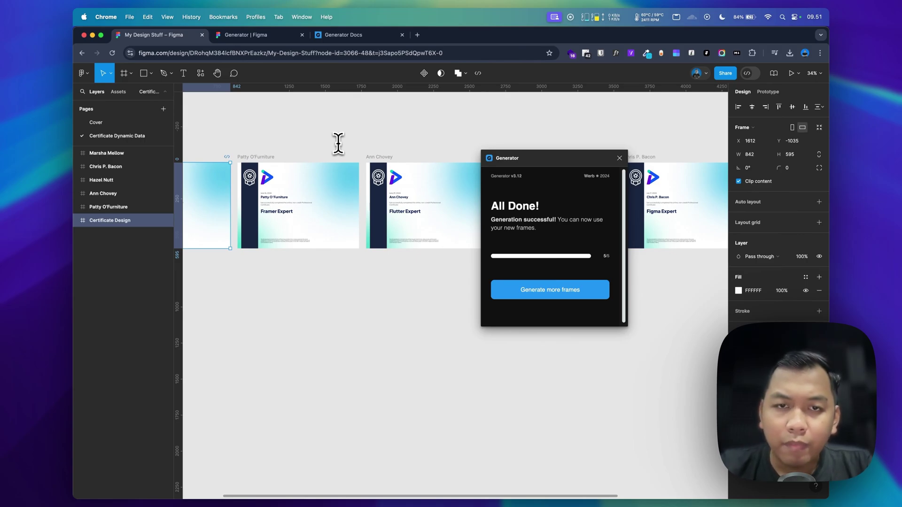
{"action": "scroll", "coordinate": [338, 143], "scroll_direction": "left", "scroll_amount": 3}
{"action": "scroll", "coordinate": [334, 191], "scroll_direction": "up", "scroll_amount": 5}
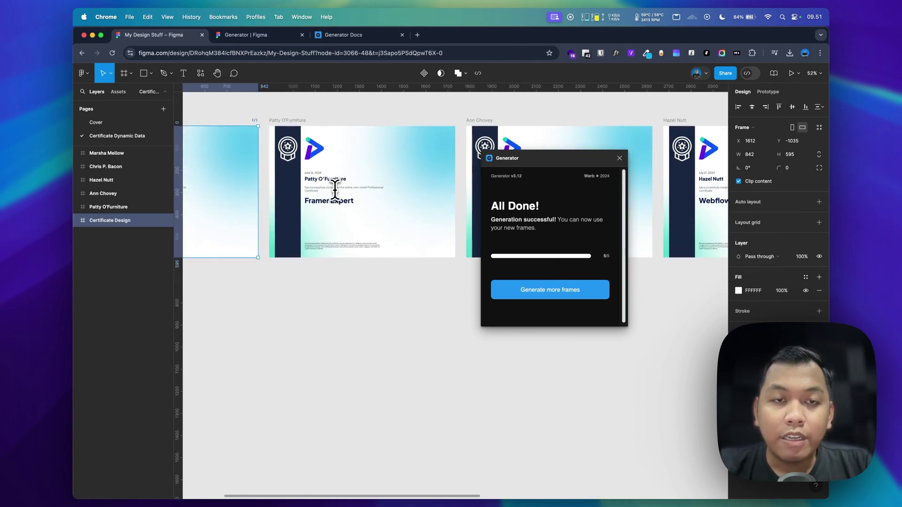
{"action": "scroll", "coordinate": [384, 197], "scroll_direction": "up", "scroll_amount": 4}
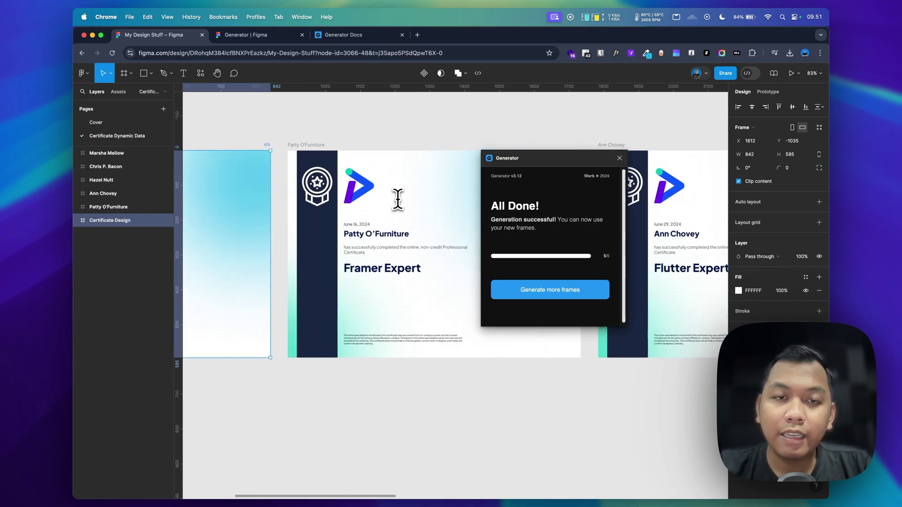
{"action": "scroll", "coordinate": [399, 192], "scroll_direction": "up", "scroll_amount": 3}
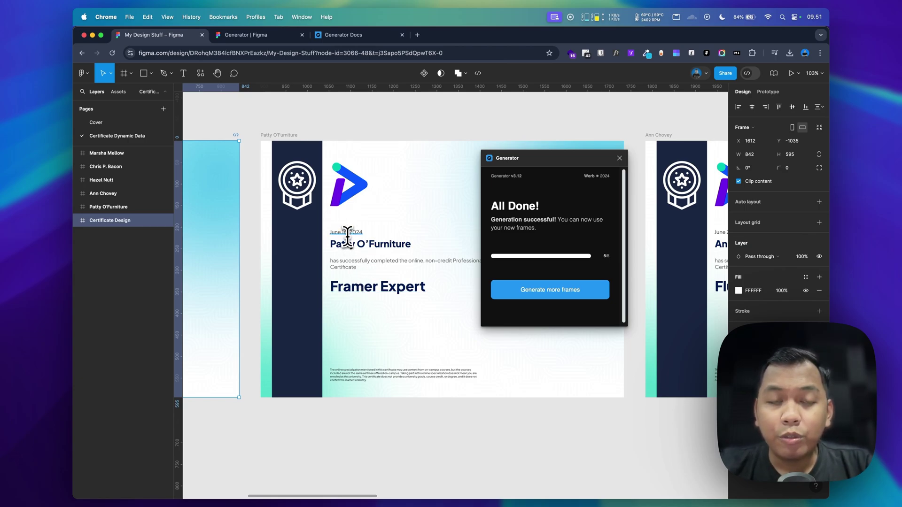
{"action": "key", "text": "super+Tab"}
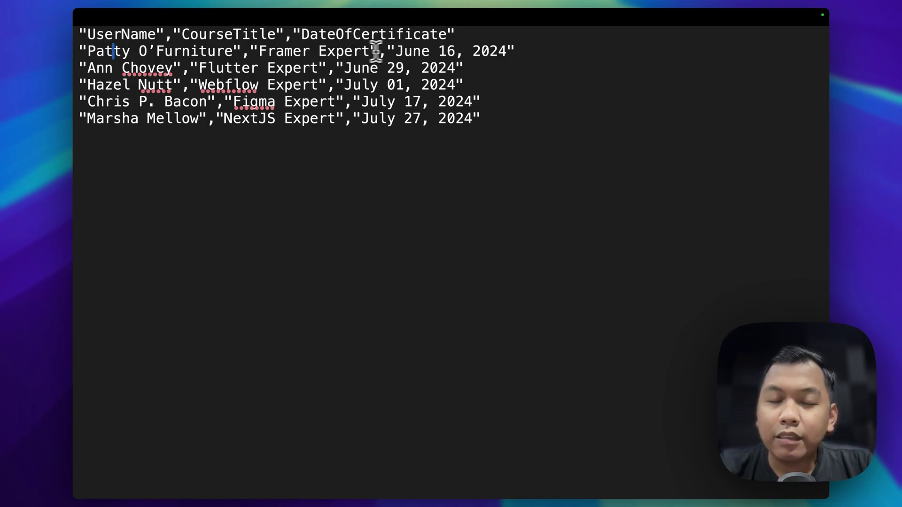
- Compare the CSV rows with the generated frames, ending in Figma at Hazel Nutt's certificate
{"action": "key", "text": "super+Tab"}
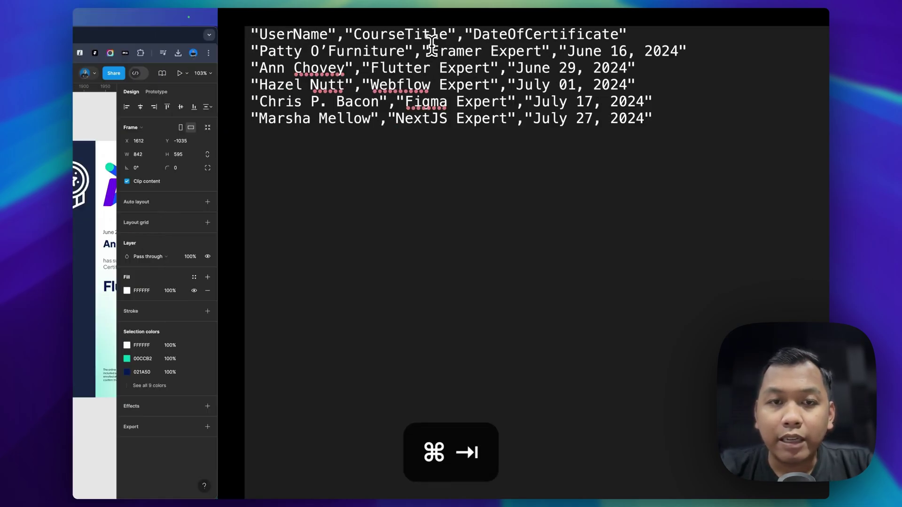
{"action": "scroll", "coordinate": [415, 235], "scroll_direction": "right", "scroll_amount": 3}
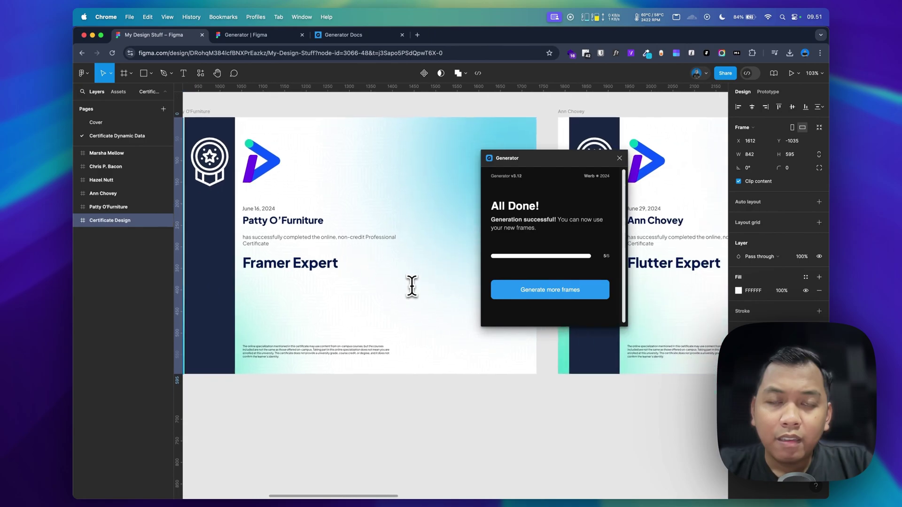
{"action": "key", "text": "super+Tab"}
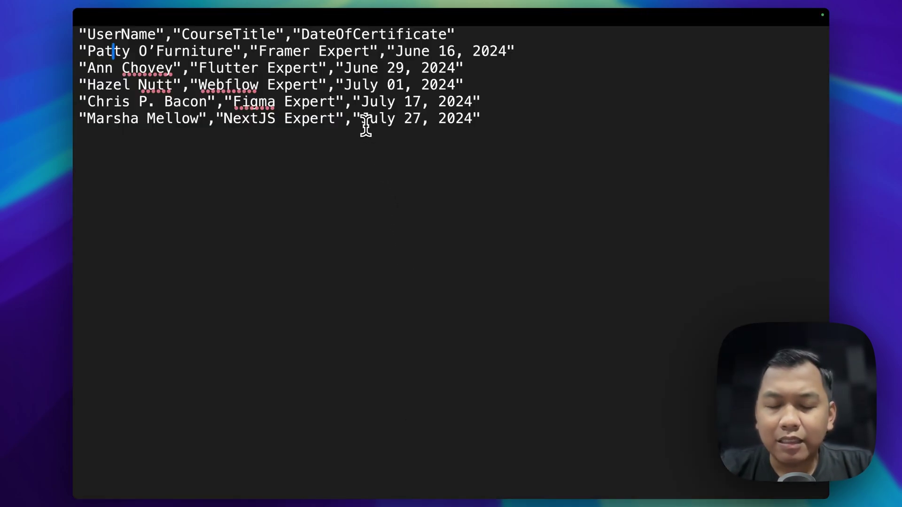
{"action": "key", "text": "super+Tab"}
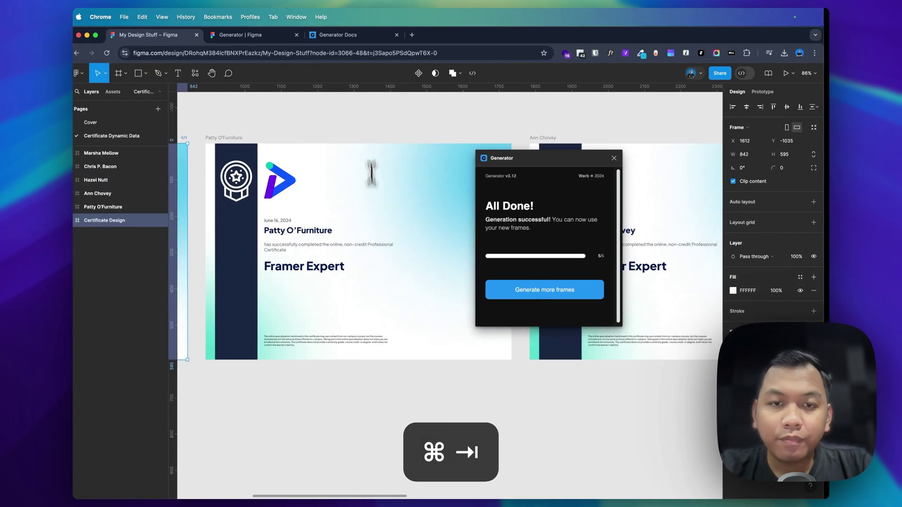
{"action": "scroll", "coordinate": [382, 238], "scroll_direction": "right", "scroll_amount": 10}
{"action": "scroll", "coordinate": [383, 242], "scroll_direction": "right", "scroll_amount": 10}
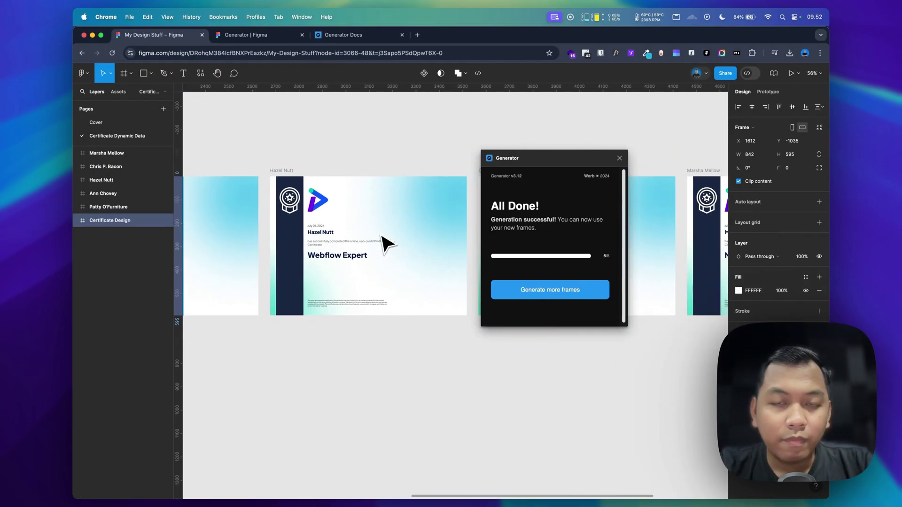
{"action": "scroll", "coordinate": [385, 243], "scroll_direction": "down", "scroll_amount": 3}
{"action": "scroll", "coordinate": [383, 242], "scroll_direction": "left", "scroll_amount": 15}
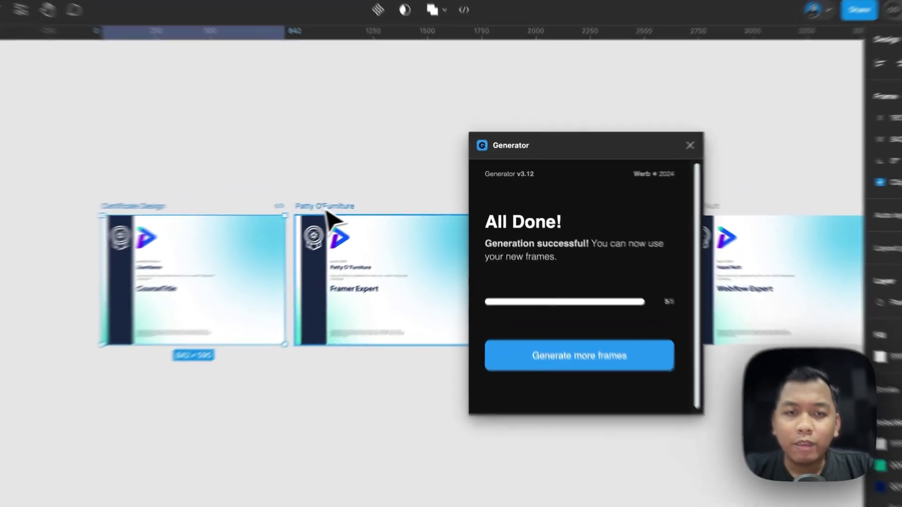
{"action": "left_click", "coordinate": [402, 210]}
{"action": "scroll", "coordinate": [423, 209], "scroll_direction": "right", "scroll_amount": 5}
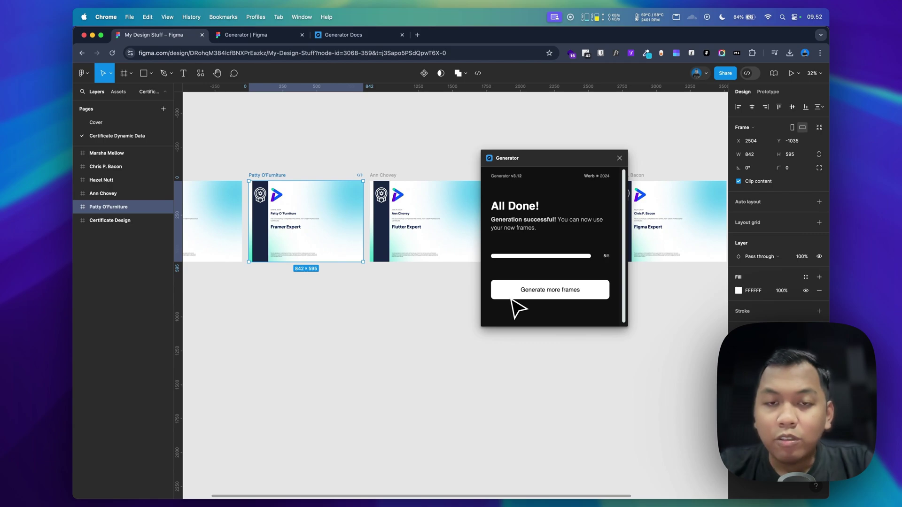
{"action": "left_click", "coordinate": [512, 297]}
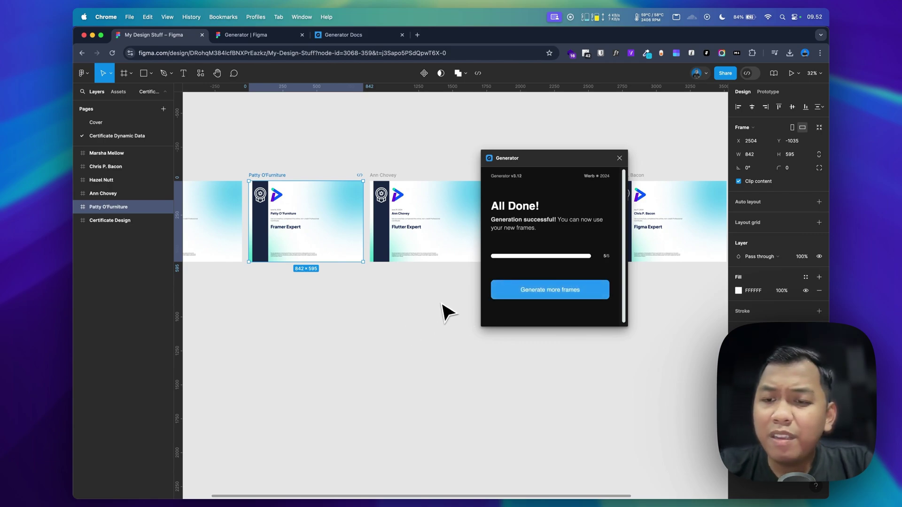
{"action": "scroll", "coordinate": [443, 304], "scroll_direction": "down", "scroll_amount": 3}
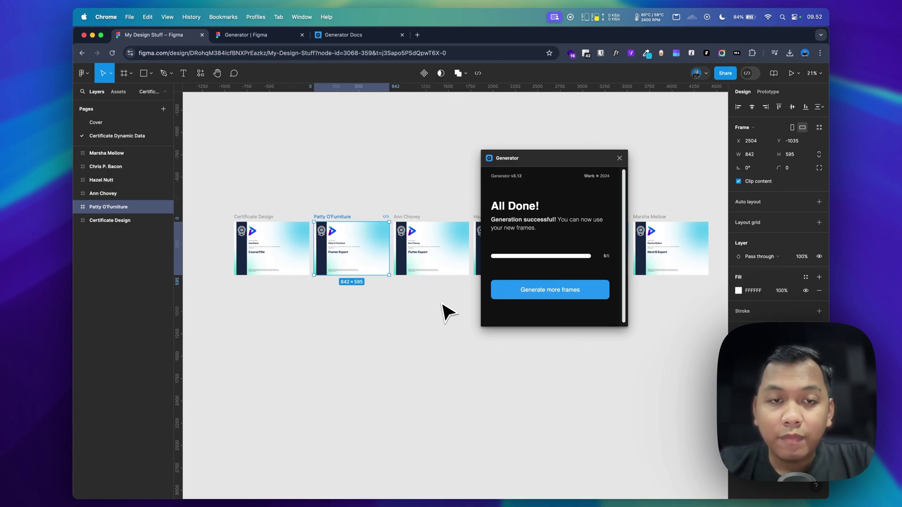
- Delete the five generated certificate frames and return to the template
{"action": "left_click", "coordinate": [120, 155], "text": "shift"}
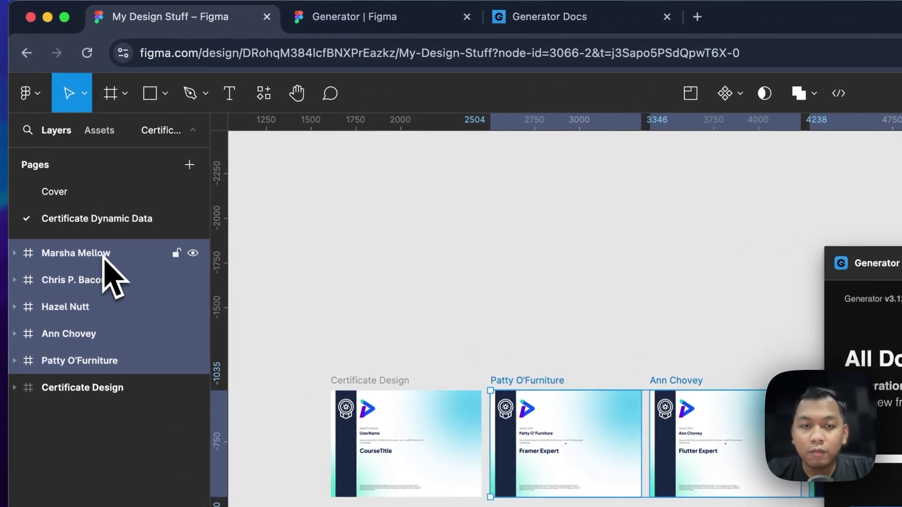
{"action": "key", "text": "BackSpace"}
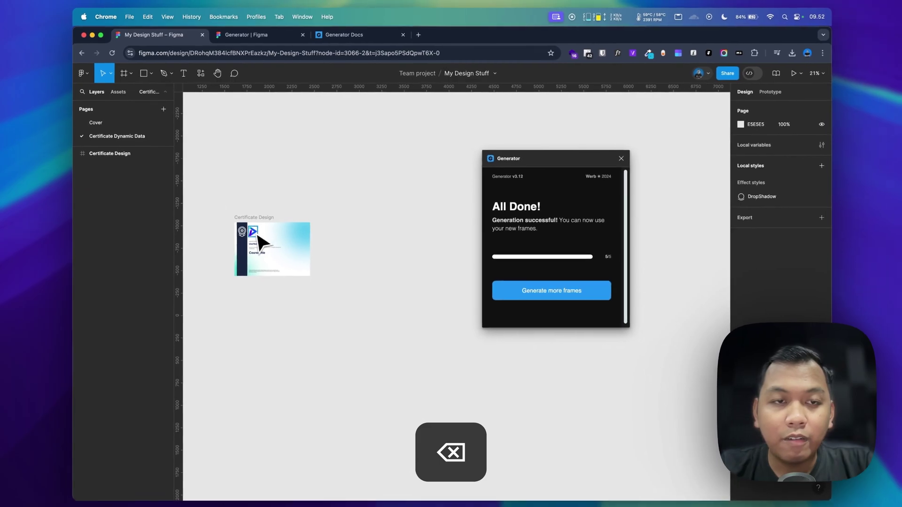
{"action": "scroll", "coordinate": [255, 237], "scroll_direction": "up", "scroll_amount": 3}
{"action": "scroll", "coordinate": [255, 241], "scroll_direction": "left", "scroll_amount": 3}
{"action": "scroll", "coordinate": [352, 235], "scroll_direction": "up", "scroll_amount": 5}
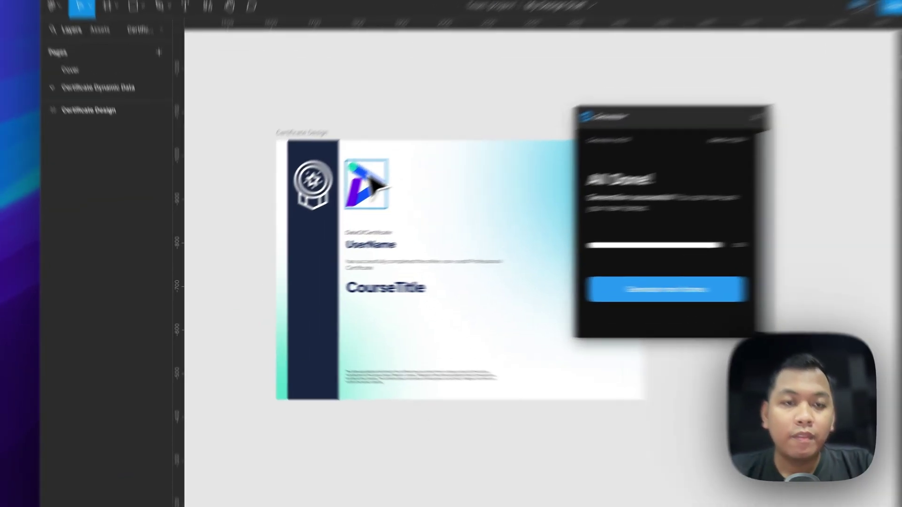
- Move the award badge to the sidebar's bottom and the logo into the dark sidebar
{"action": "left_click", "coordinate": [326, 214]}
{"action": "scroll", "coordinate": [484, 146], "scroll_direction": "down", "scroll_amount": 3}
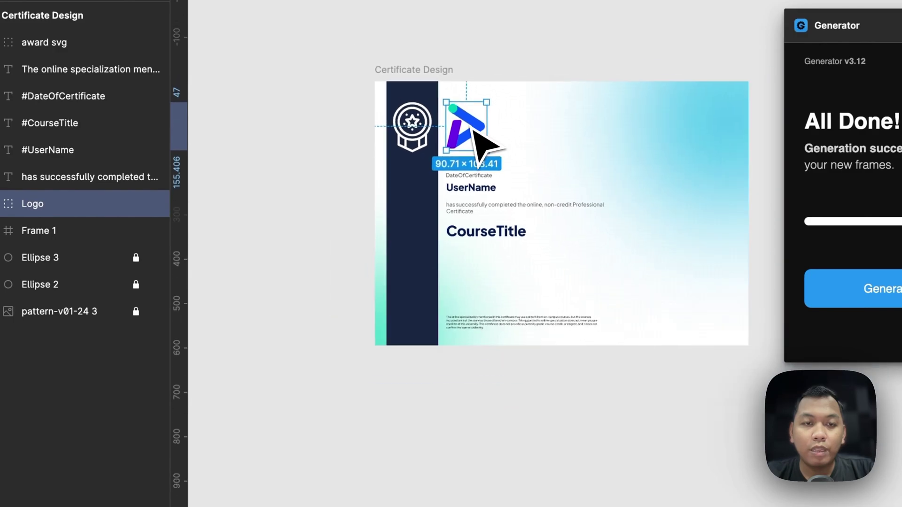
{"action": "scroll", "coordinate": [474, 145], "scroll_direction": "right", "scroll_amount": 3}
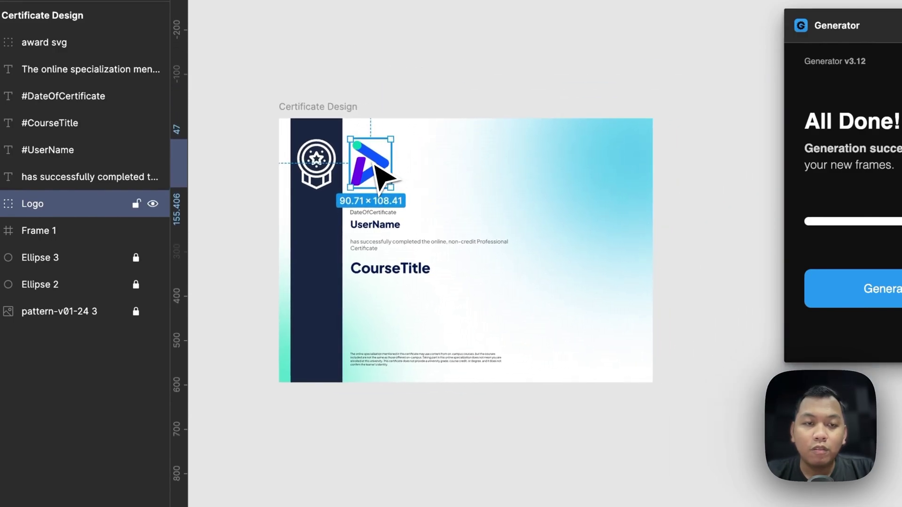
{"action": "left_click_drag", "start_coordinate": [375, 165], "coordinate": [428, 184]}
{"action": "key", "text": "super+z"}
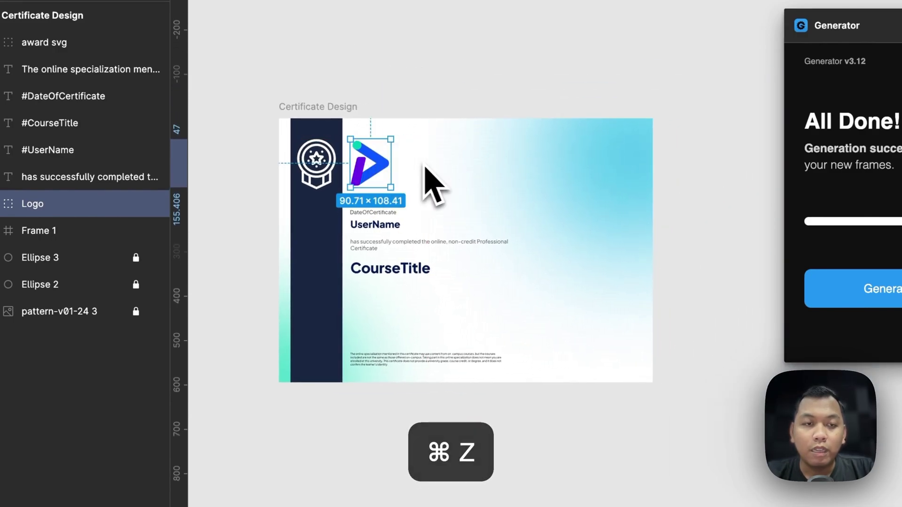
{"action": "left_click_drag", "start_coordinate": [312, 165], "coordinate": [346, 359]}
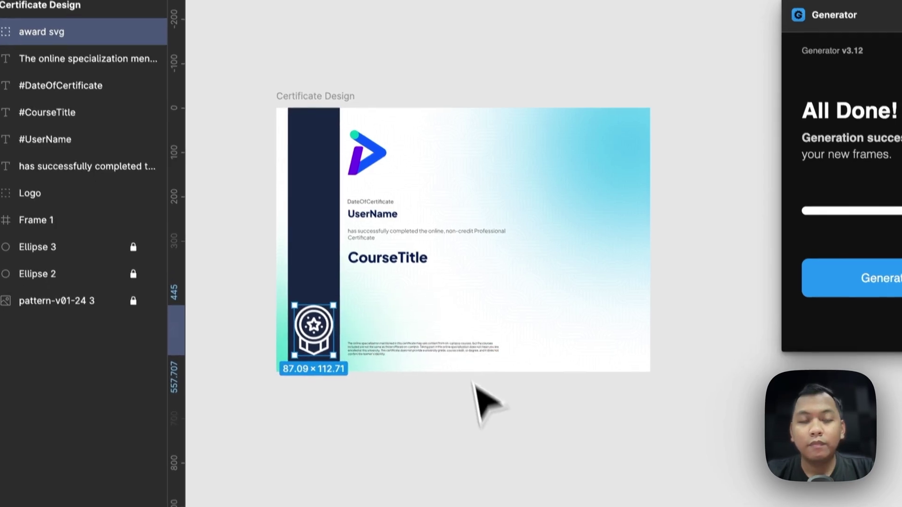
{"action": "left_click", "coordinate": [490, 435]}
{"action": "left_click_drag", "start_coordinate": [371, 131], "coordinate": [317, 133]}
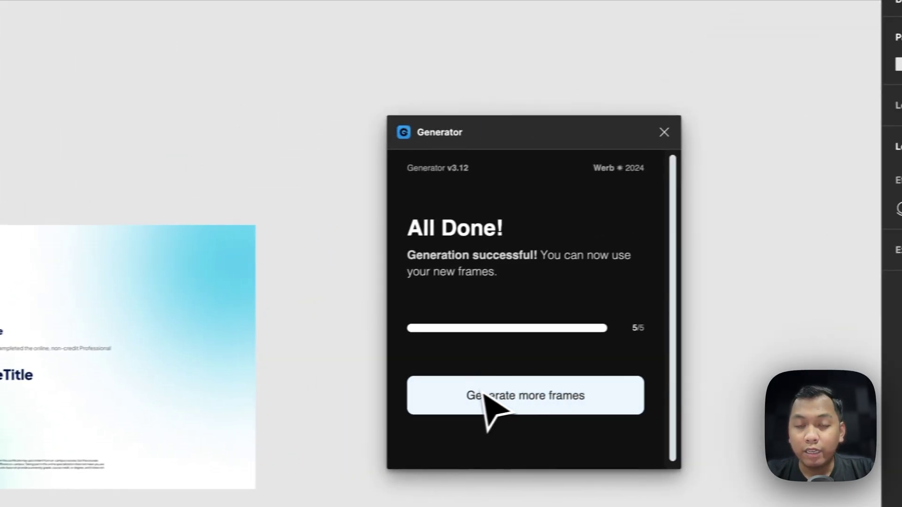
- Relaunch Generator with bulk_certificate.csv as data and Certificate Design as the source frame
{"action": "left_click", "coordinate": [664, 132]}
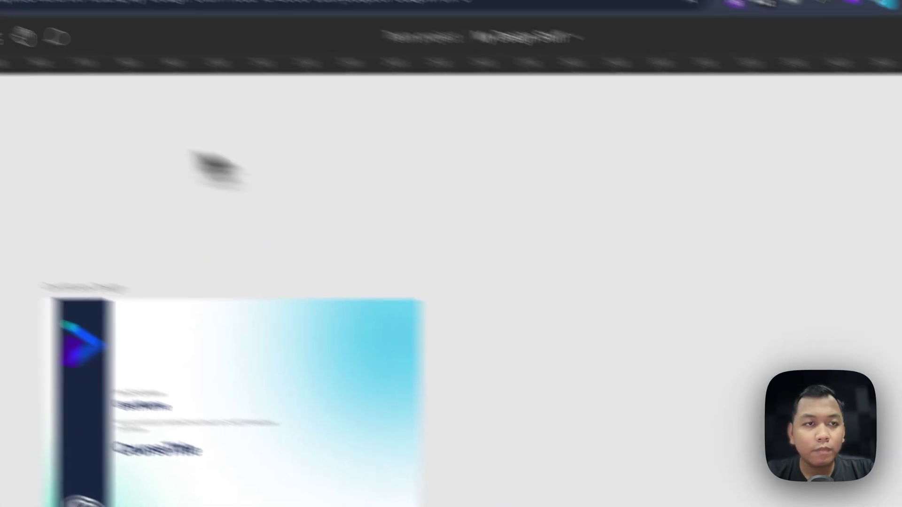
{"action": "left_click", "coordinate": [193, 101]}
{"action": "left_click", "coordinate": [271, 302]}
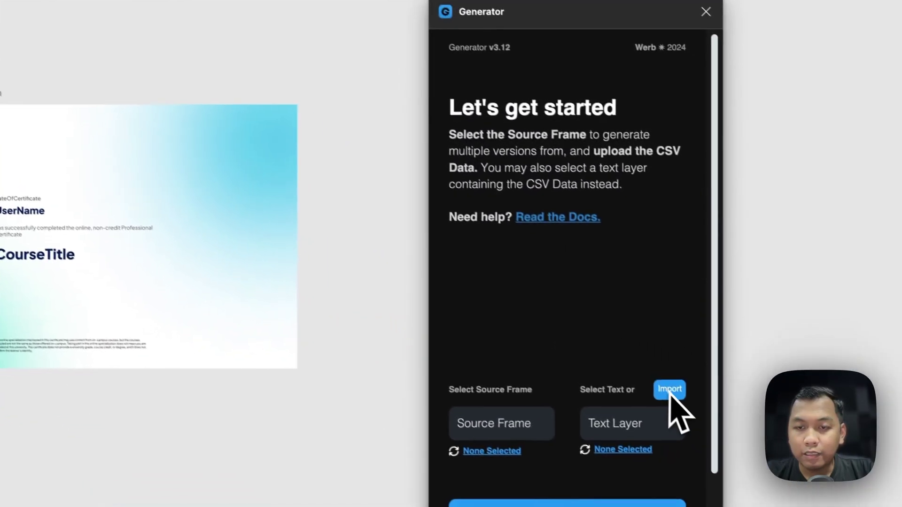
{"action": "left_click", "coordinate": [669, 389]}
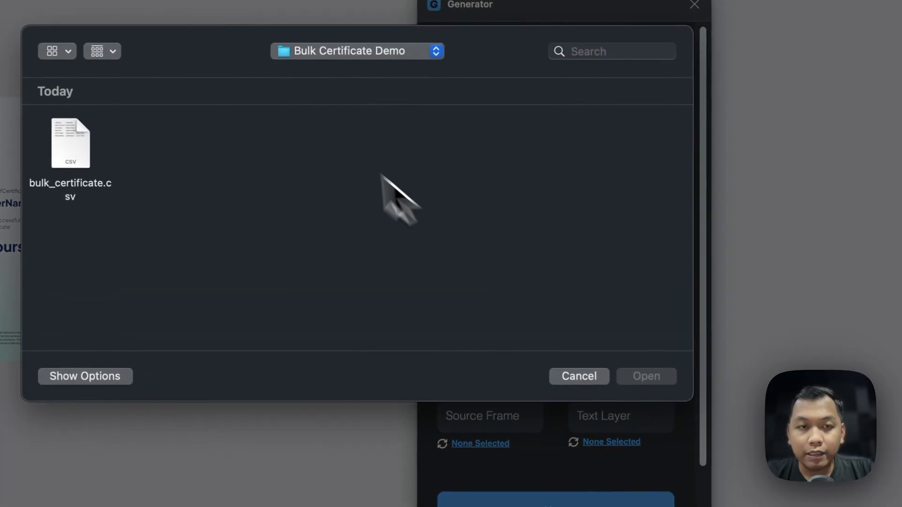
{"action": "double_click", "coordinate": [76, 151]}
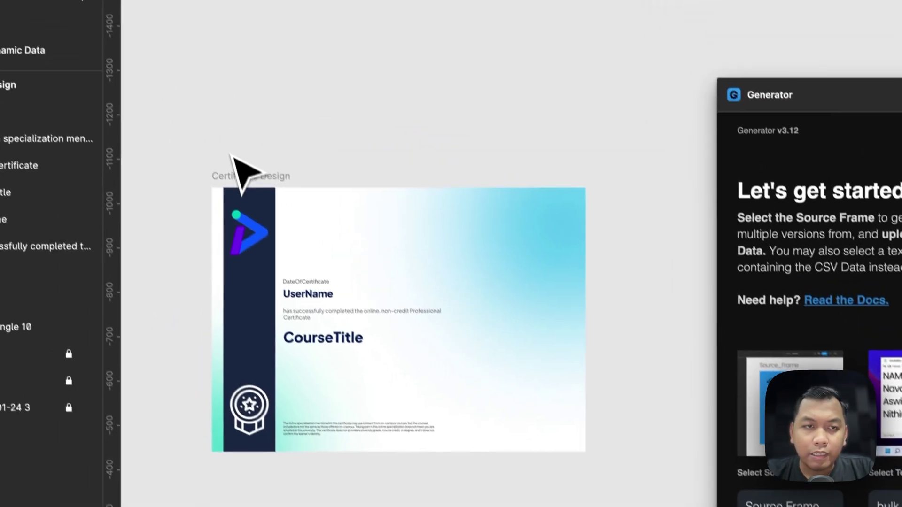
{"action": "left_click", "coordinate": [237, 175]}
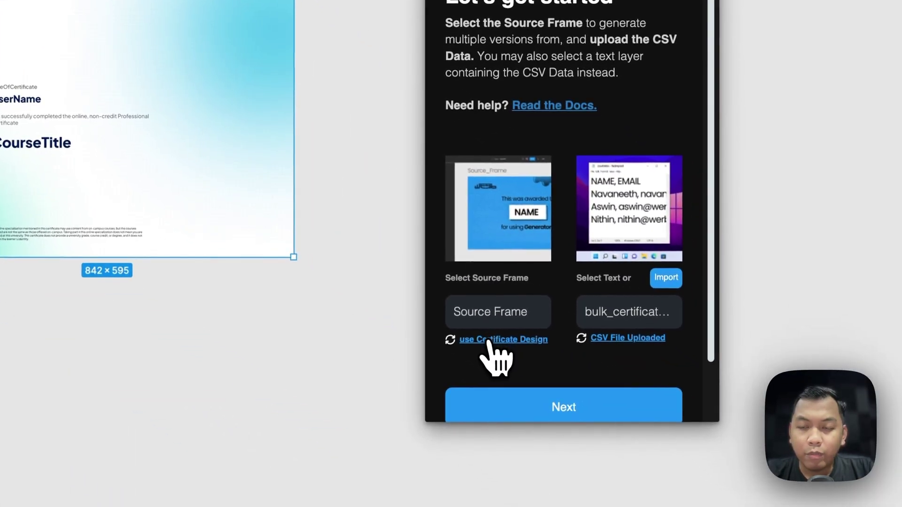
- Include the UserName, CourseTitle and DateOfCertificate headers and name output frames after UserName
{"action": "left_click", "coordinate": [565, 414]}
{"action": "left_click", "coordinate": [507, 183]}
{"action": "left_click", "coordinate": [584, 185]}
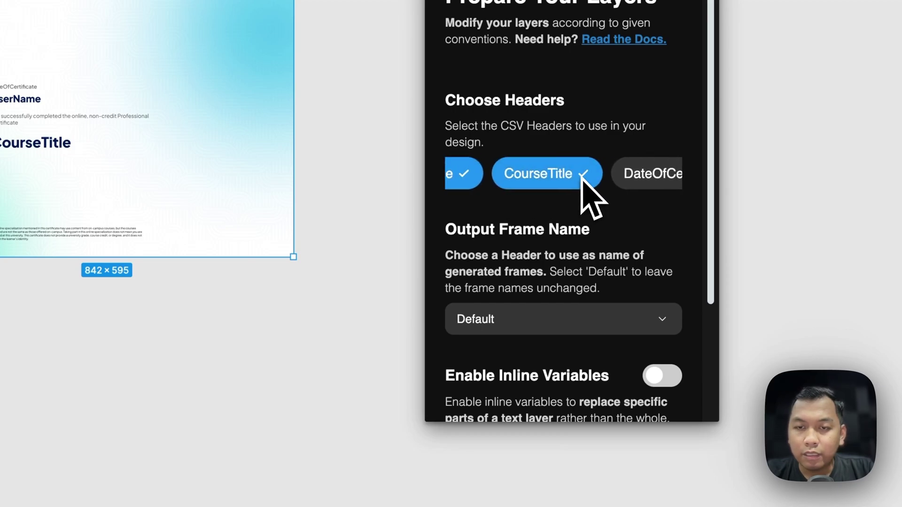
{"action": "left_click", "coordinate": [627, 183]}
{"action": "left_click", "coordinate": [589, 319]}
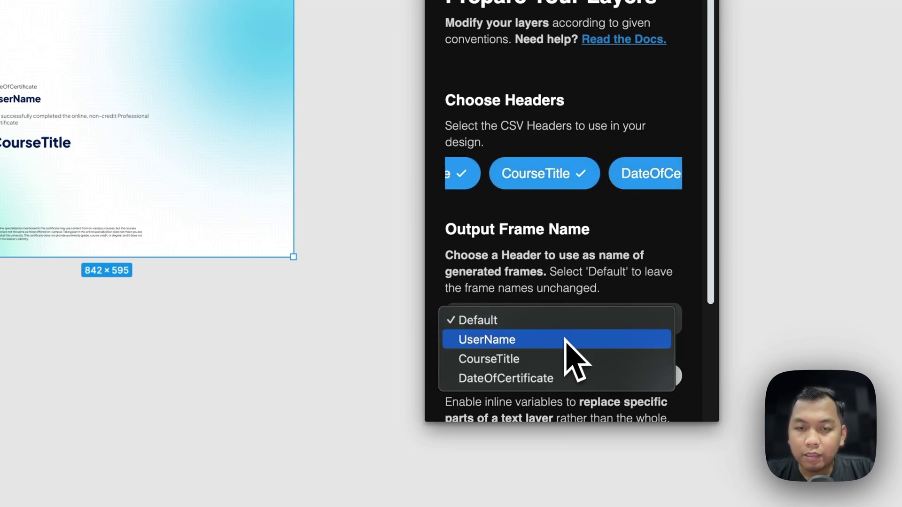
{"action": "left_click", "coordinate": [563, 342]}
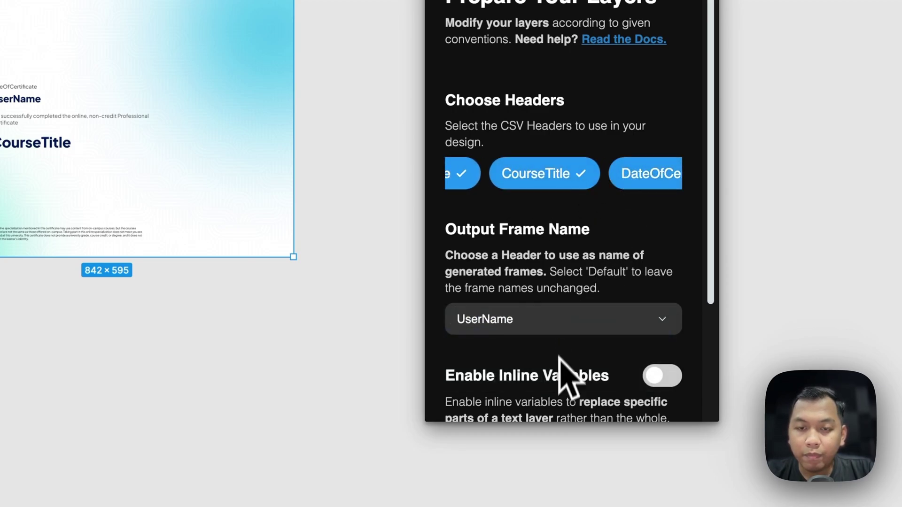
{"action": "scroll", "coordinate": [563, 373], "scroll_direction": "down", "scroll_amount": 5}
{"action": "left_click", "coordinate": [497, 344]}
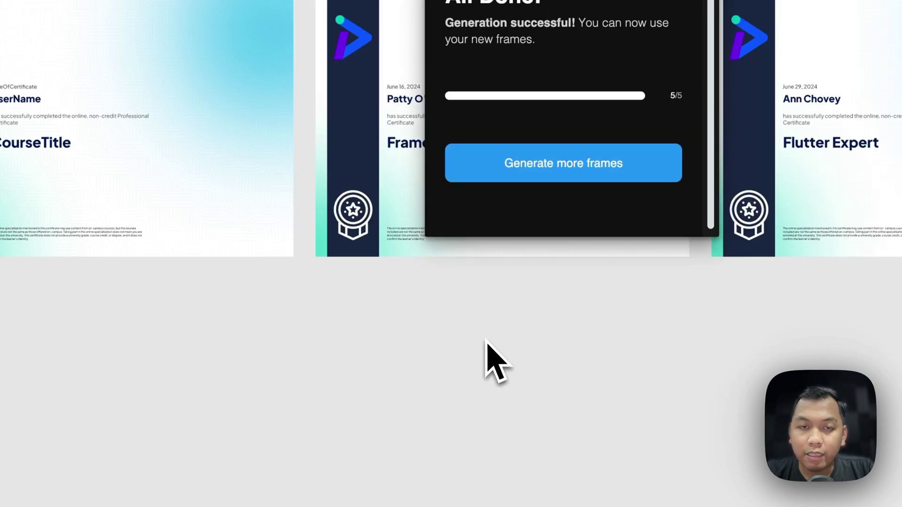
{"action": "scroll", "coordinate": [294, 322], "scroll_direction": "down", "scroll_amount": 2}
{"action": "scroll", "coordinate": [294, 314], "scroll_direction": "right", "scroll_amount": 5}
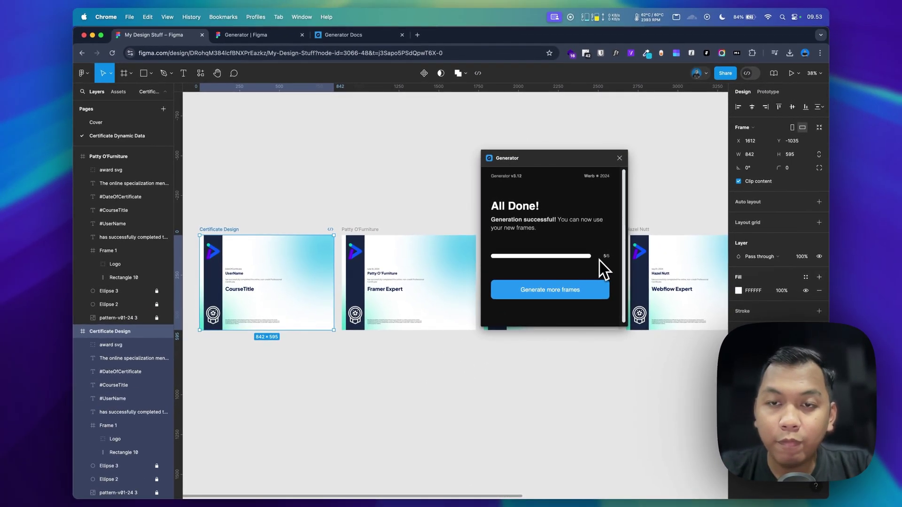
{"action": "scroll", "coordinate": [358, 286], "scroll_direction": "right", "scroll_amount": 6}
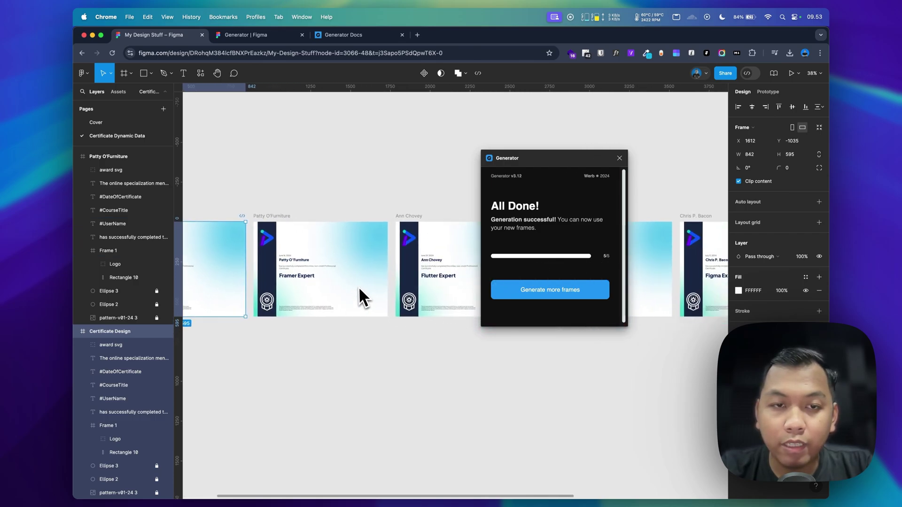
{"action": "scroll", "coordinate": [351, 289], "scroll_direction": "down", "scroll_amount": 1}
{"action": "scroll", "coordinate": [323, 301], "scroll_direction": "left", "scroll_amount": 5}
{"action": "scroll", "coordinate": [323, 301], "scroll_direction": "down", "scroll_amount": 1}
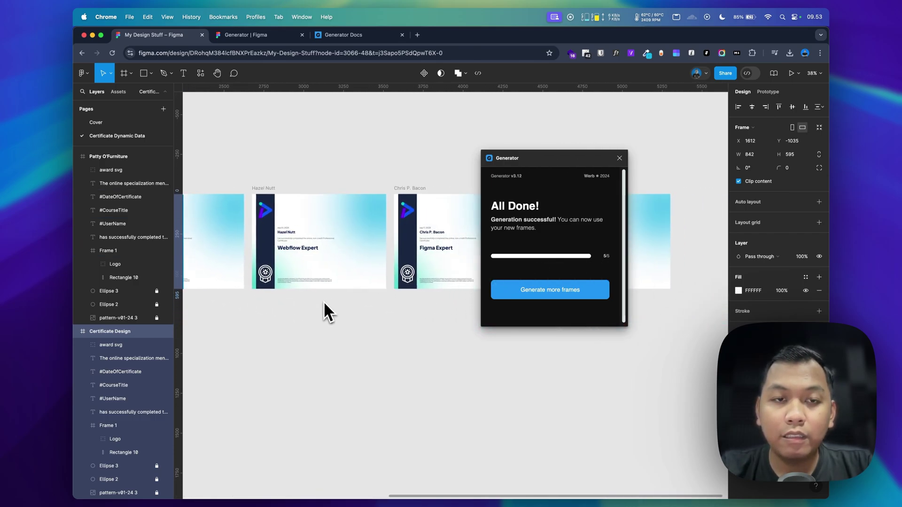
{"action": "scroll", "coordinate": [337, 218], "scroll_direction": "up", "scroll_amount": 5}
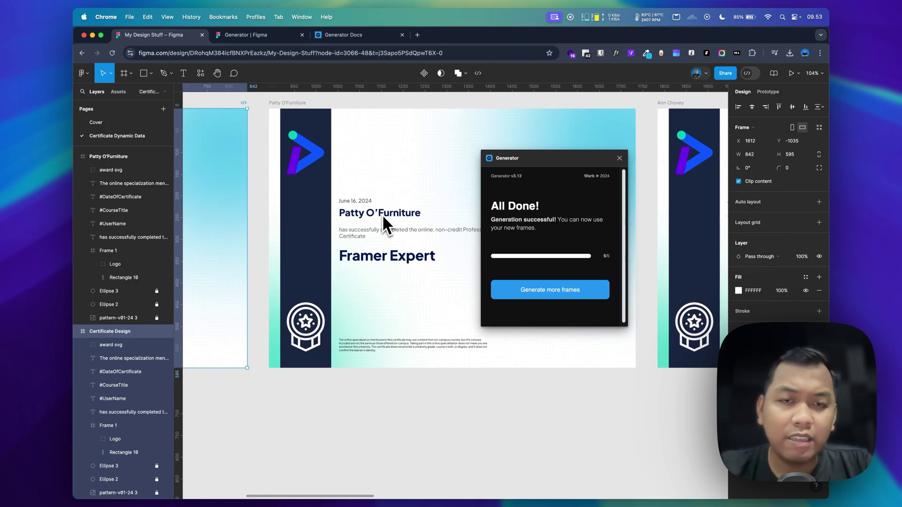
{"action": "scroll", "coordinate": [382, 215], "scroll_direction": "up", "scroll_amount": 2}
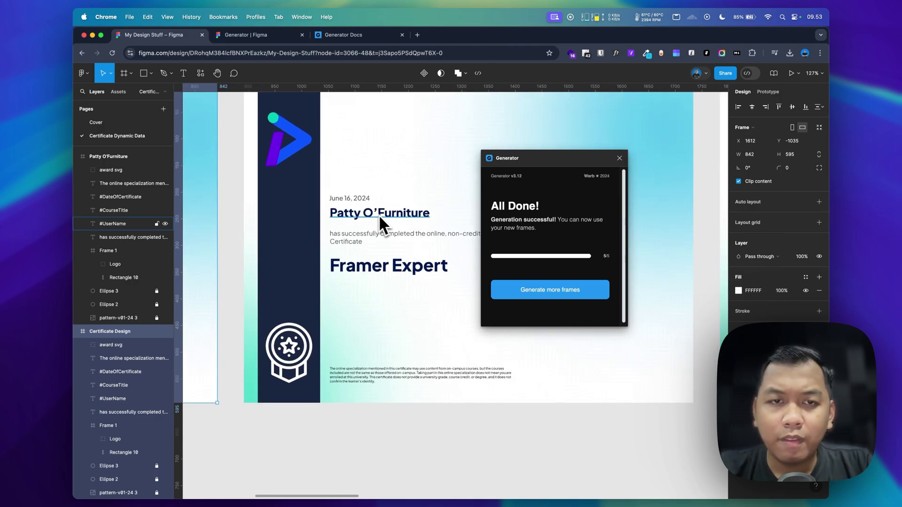
{"action": "key", "text": "super+Tab"}
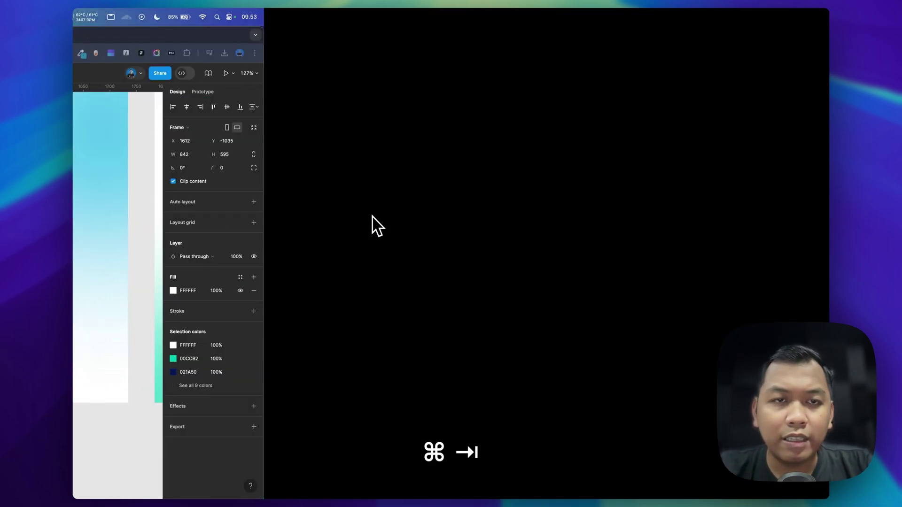
{"action": "key", "text": "super+Tab"}
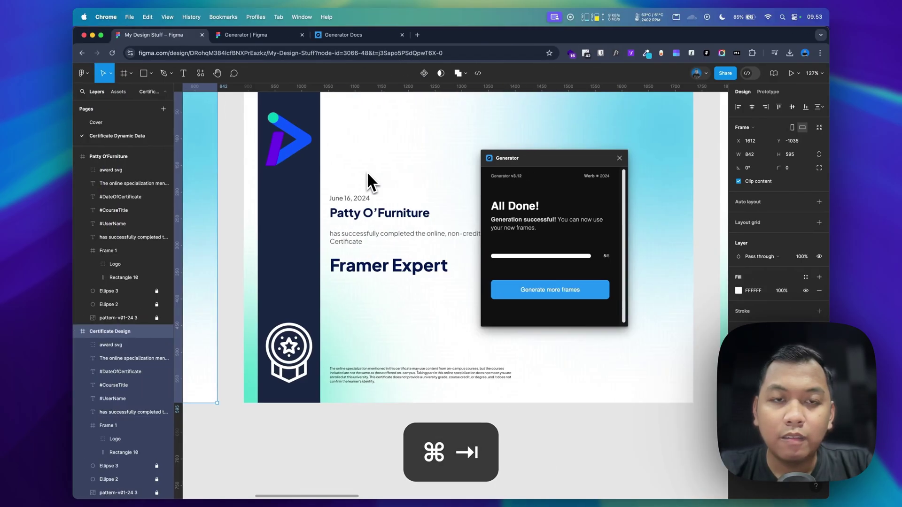
{"action": "scroll", "coordinate": [367, 172], "scroll_direction": "down", "scroll_amount": 8}
{"action": "scroll", "coordinate": [367, 175], "scroll_direction": "down", "scroll_amount": 5}
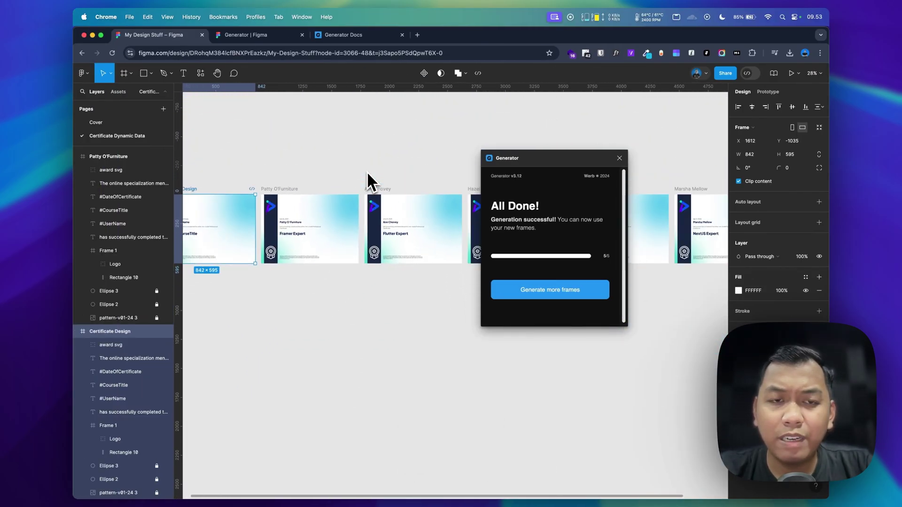
{"action": "left_click", "coordinate": [371, 35]}
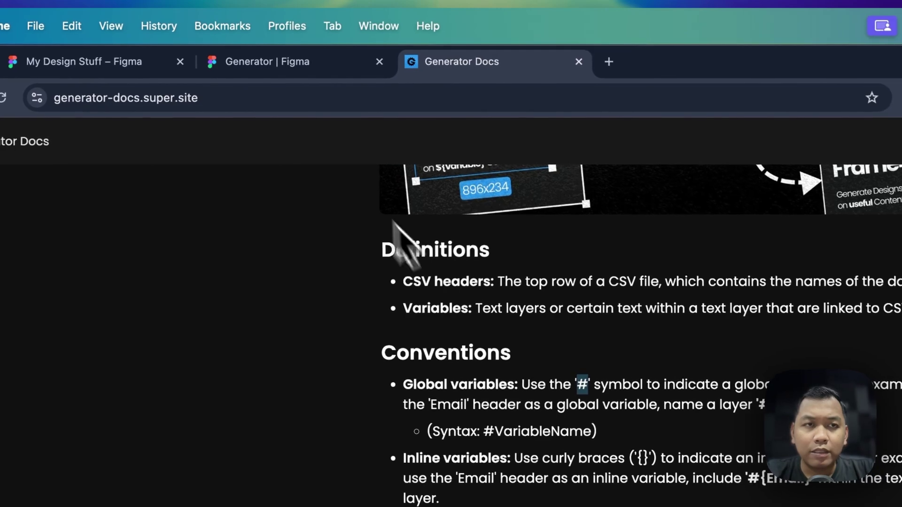
{"action": "left_click", "coordinate": [319, 61]}
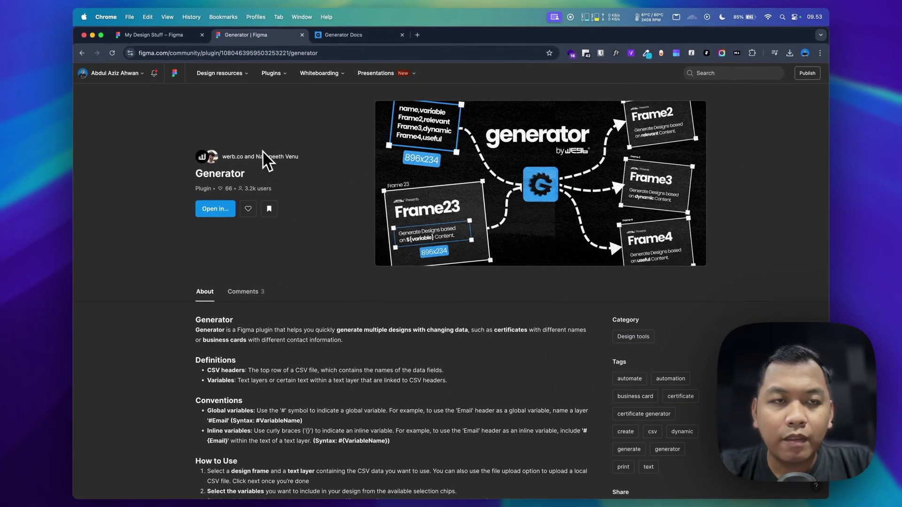
{"action": "left_click", "coordinate": [165, 37]}
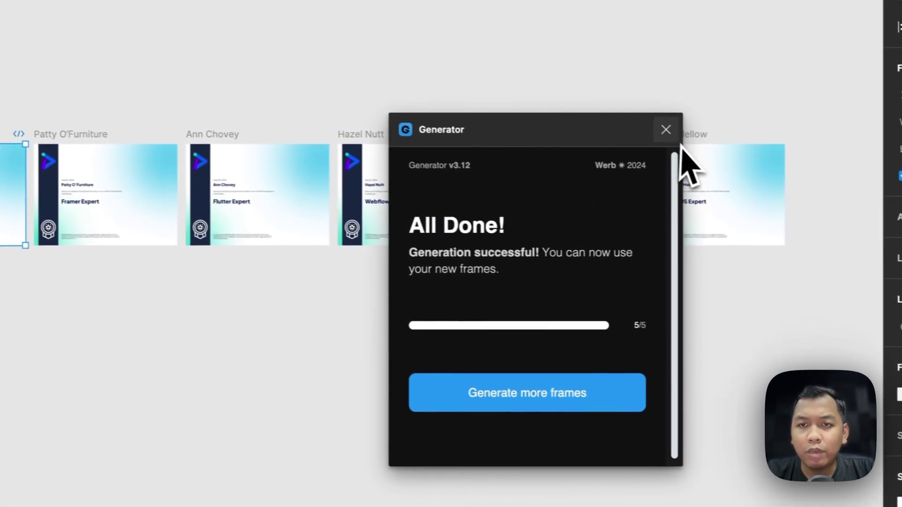
- Close the Generator plugin and undo the five generated certificates and the award badge edits
{"action": "left_click", "coordinate": [832, 163]}
{"action": "scroll", "coordinate": [595, 371], "scroll_direction": "down", "scroll_amount": 3}
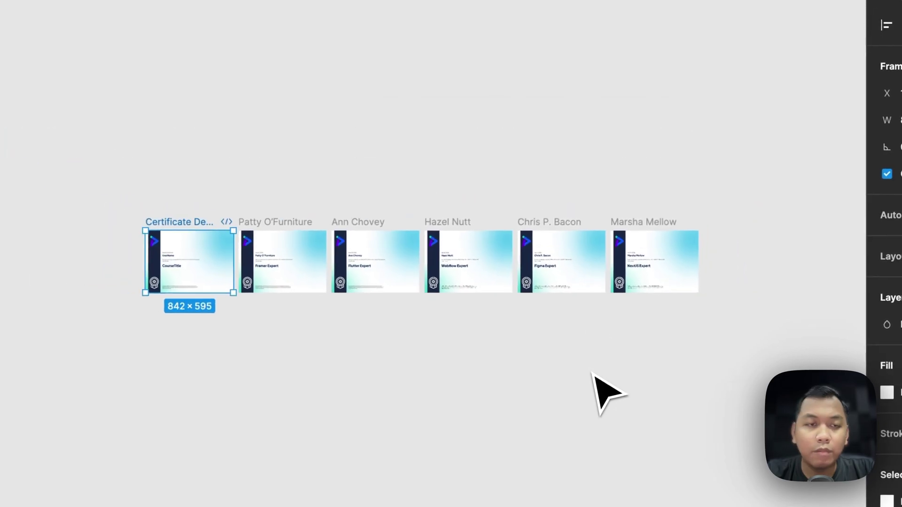
{"action": "left_click", "coordinate": [282, 390]}
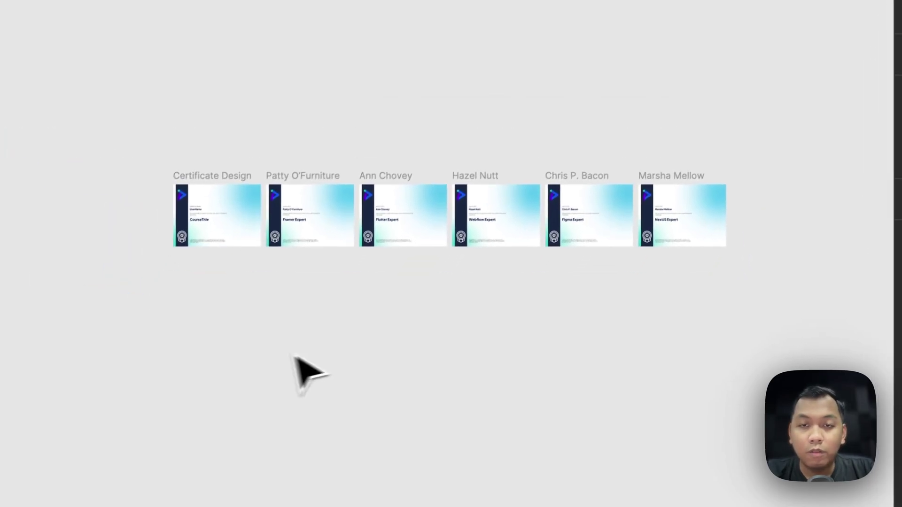
{"action": "key", "text": "super+z"}
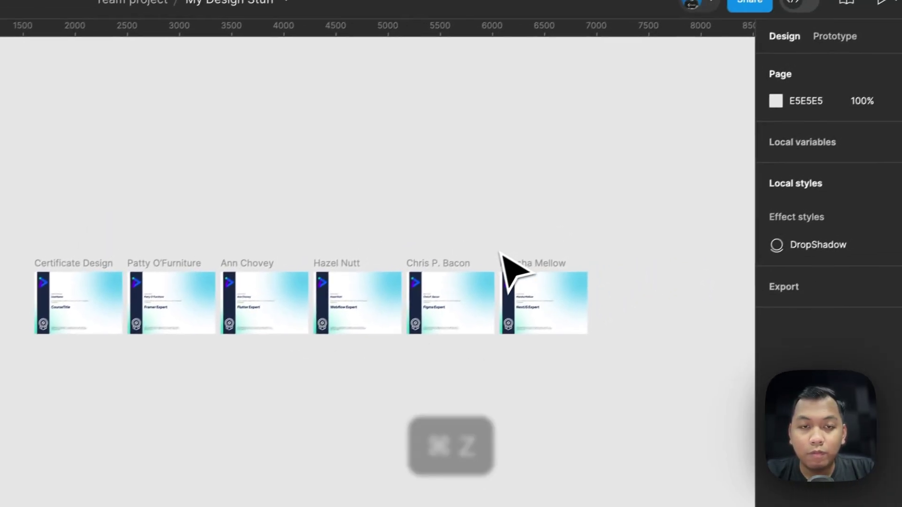
{"action": "key", "text": "super+z"}
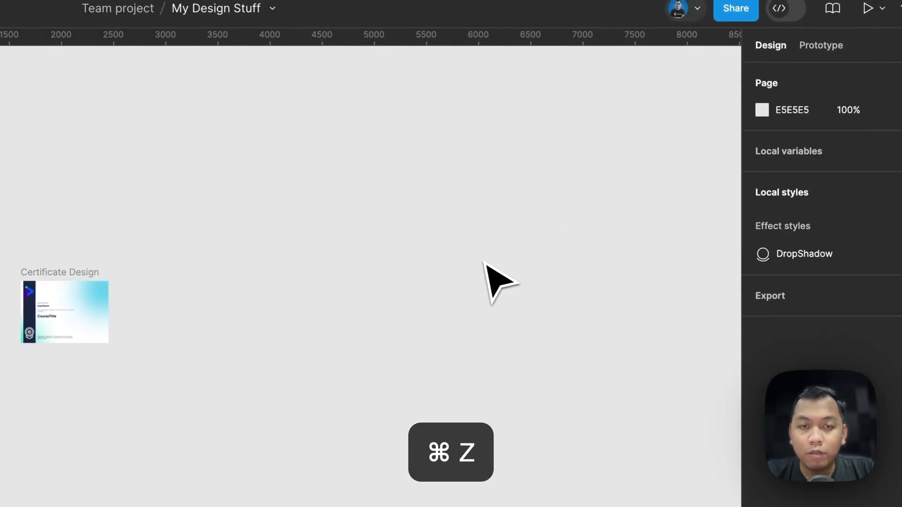
{"action": "key", "text": "super+z"}
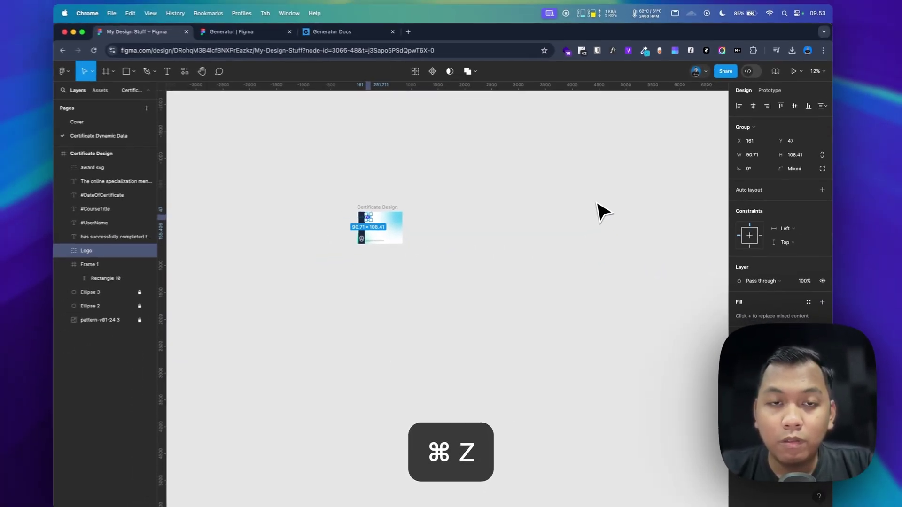
{"action": "key", "text": "super+z"}
{"action": "key", "text": "super+z"}
{"action": "key", "text": "super+z"}
- Collapse the Certificate Design layer and zoom in on the restored template with badge atop the strip
{"action": "scroll", "coordinate": [604, 209], "scroll_direction": "up", "scroll_amount": 3}
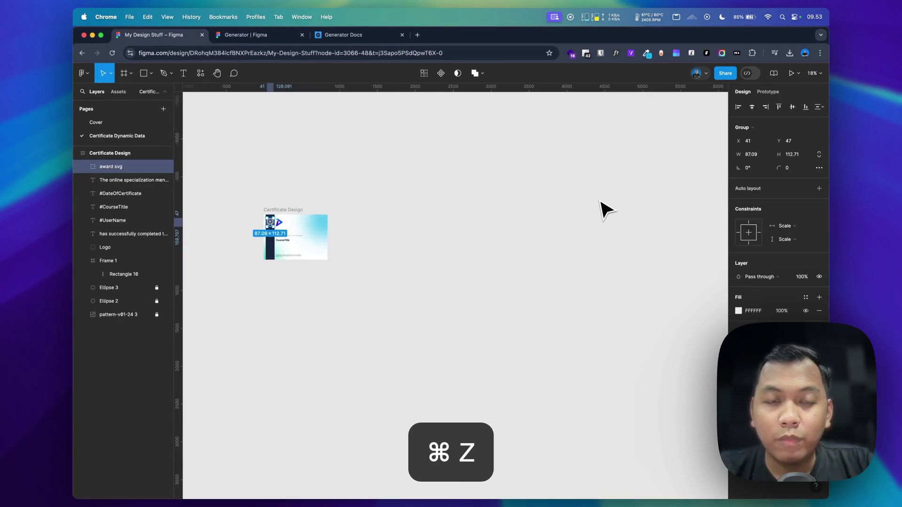
{"action": "scroll", "coordinate": [459, 266], "scroll_direction": "left", "scroll_amount": 3}
{"action": "scroll", "coordinate": [474, 274], "scroll_direction": "up", "scroll_amount": 3}
{"action": "scroll", "coordinate": [437, 298], "scroll_direction": "left", "scroll_amount": 5}
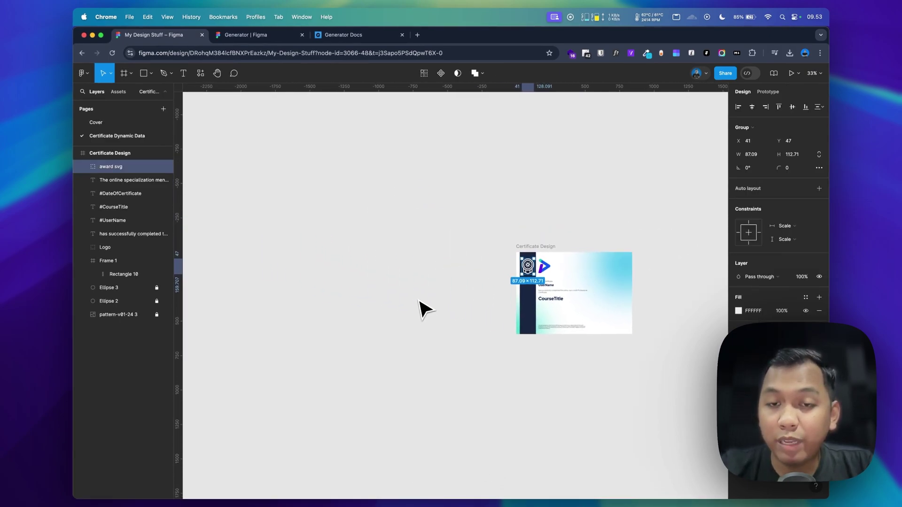
{"action": "scroll", "coordinate": [420, 310], "scroll_direction": "right", "scroll_amount": 3}
{"action": "scroll", "coordinate": [421, 306], "scroll_direction": "right", "scroll_amount": 3}
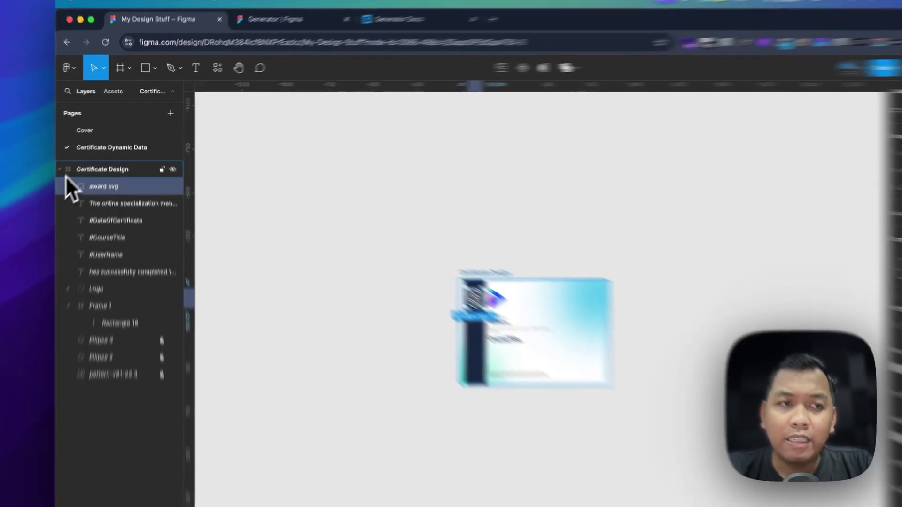
{"action": "left_click", "coordinate": [76, 153]}
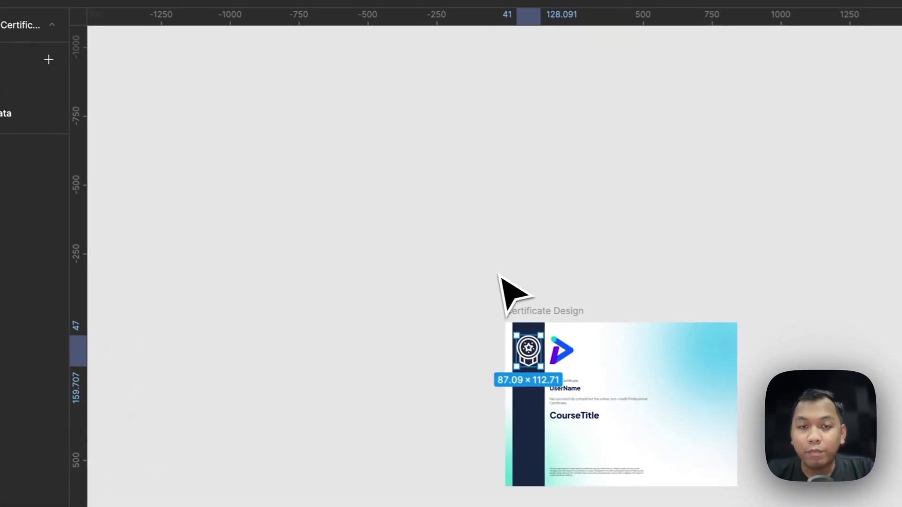
{"action": "left_click", "coordinate": [517, 270]}
{"action": "scroll", "coordinate": [529, 268], "scroll_direction": "right", "scroll_amount": 3}
{"action": "scroll", "coordinate": [529, 267], "scroll_direction": "up", "scroll_amount": 5}
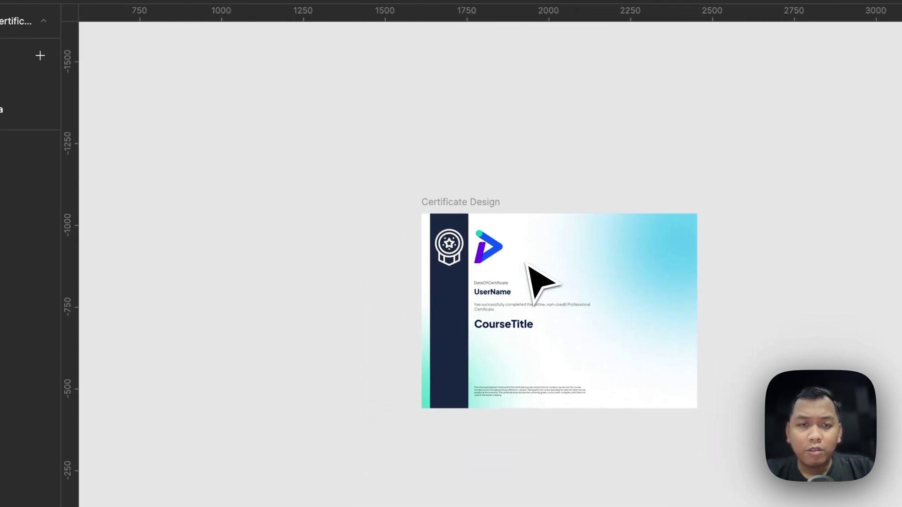
{"action": "scroll", "coordinate": [526, 264], "scroll_direction": "up", "scroll_amount": 3}
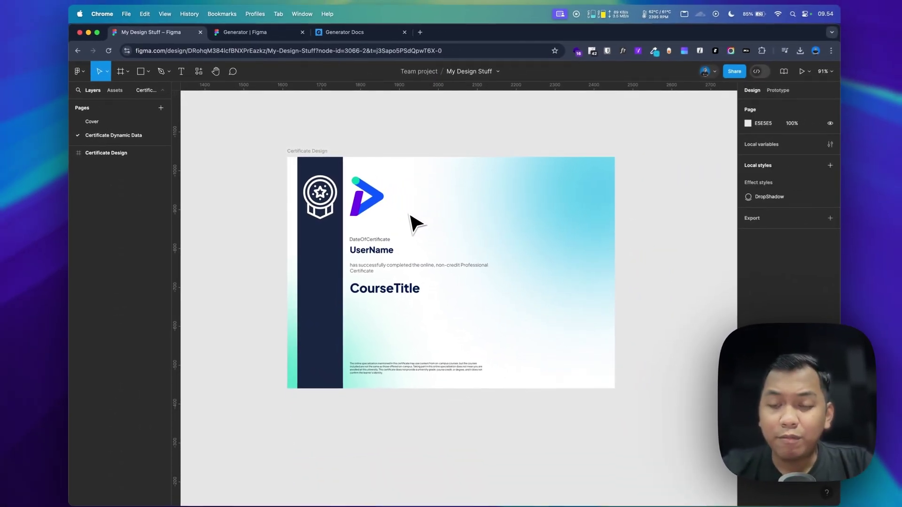